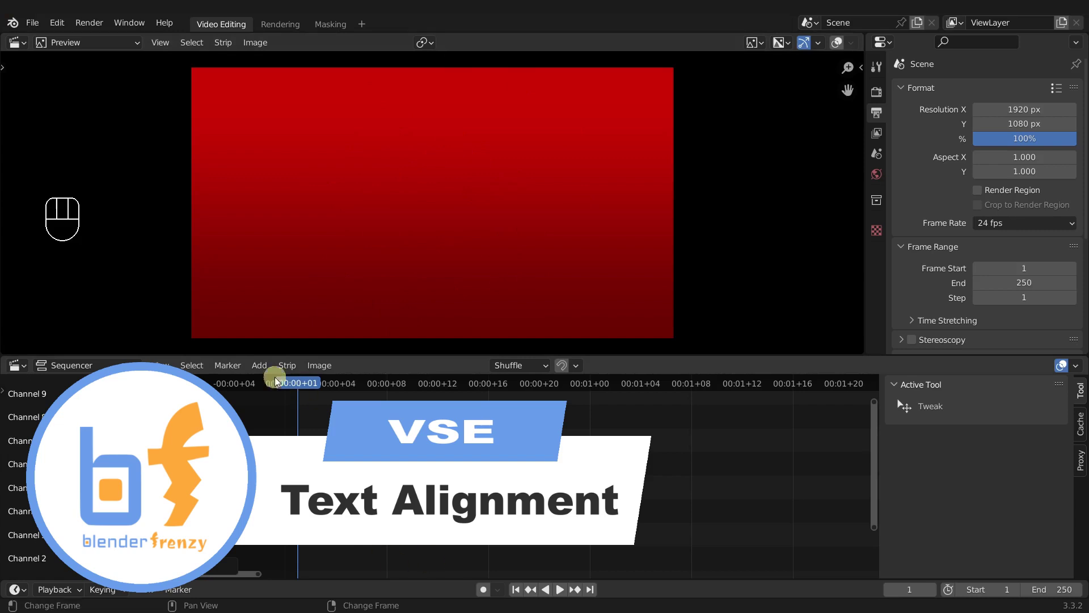
- Add a Text effect strip (Shift+A > Text) and move it up to channel 6
{"action": "left_click", "coordinate": [259, 365]}
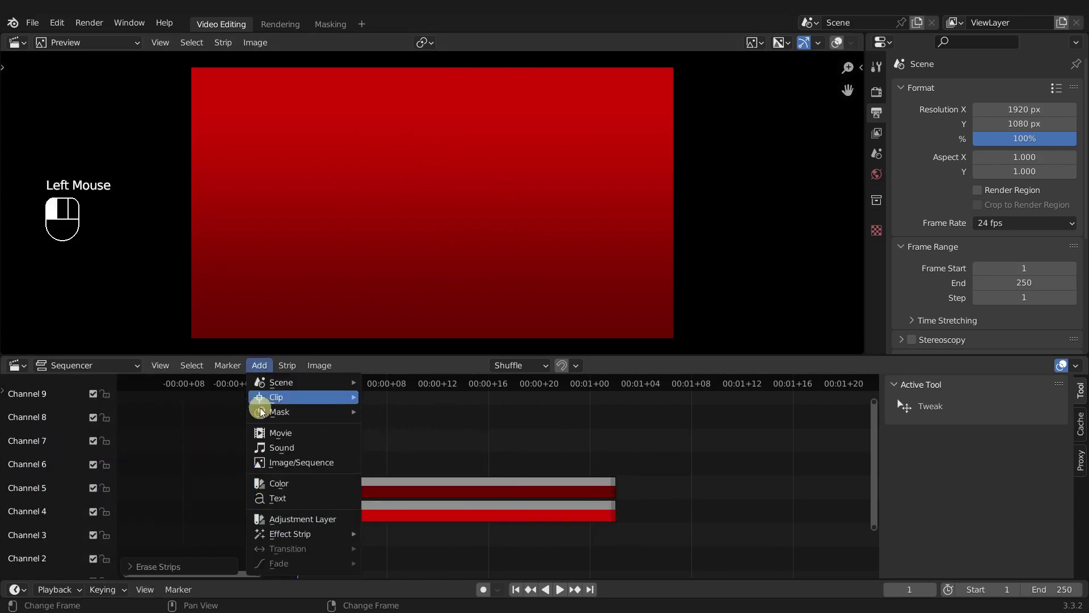
{"action": "left_click_drag", "start_coordinate": [274, 503], "coordinate": [428, 491]}
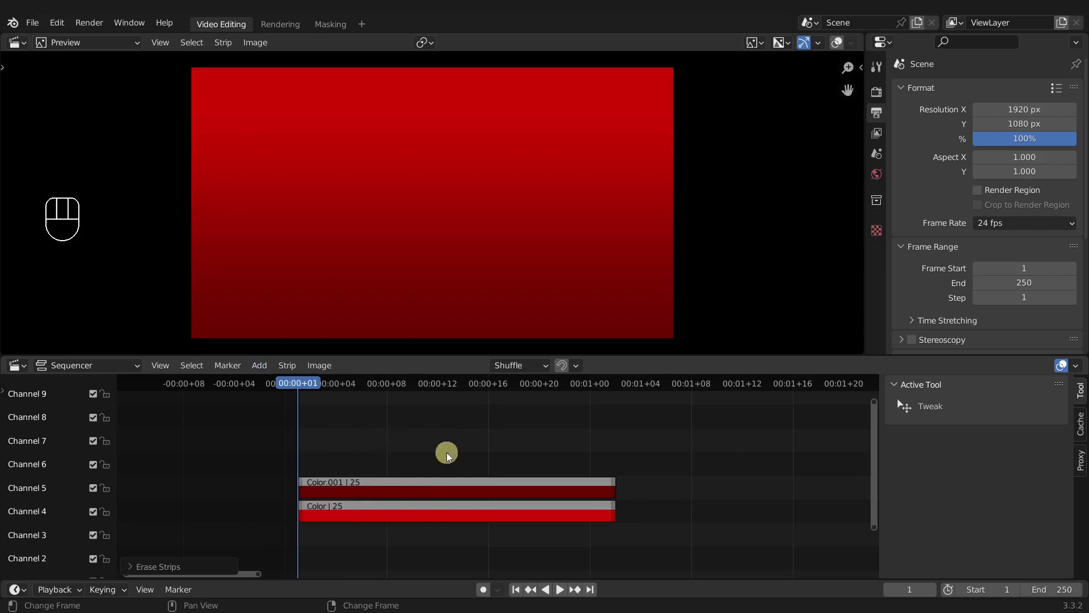
{"action": "key", "text": "shift+a"}
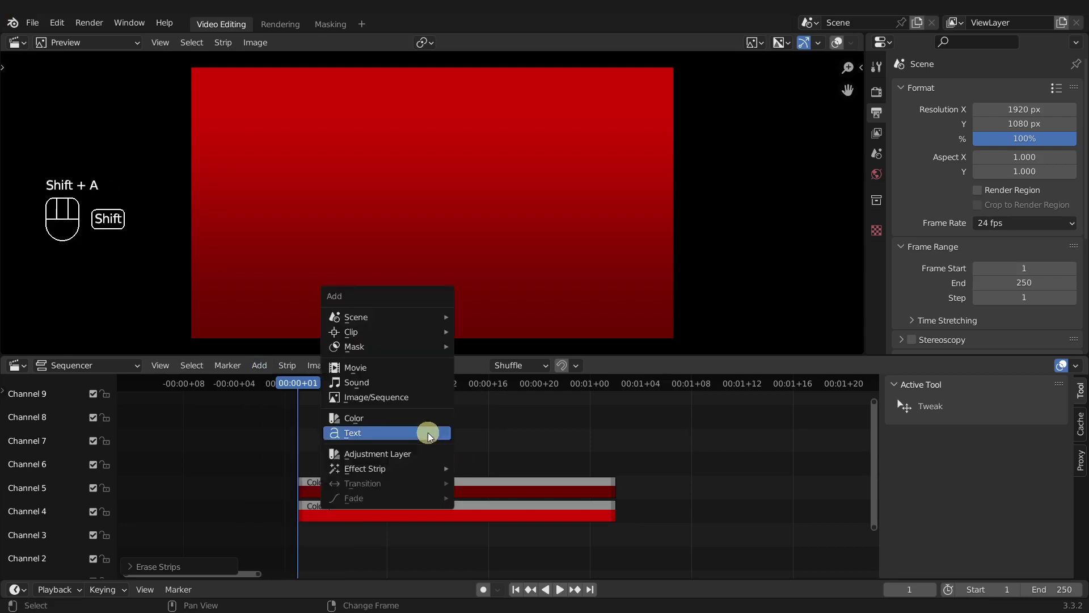
{"action": "left_click", "coordinate": [412, 436]}
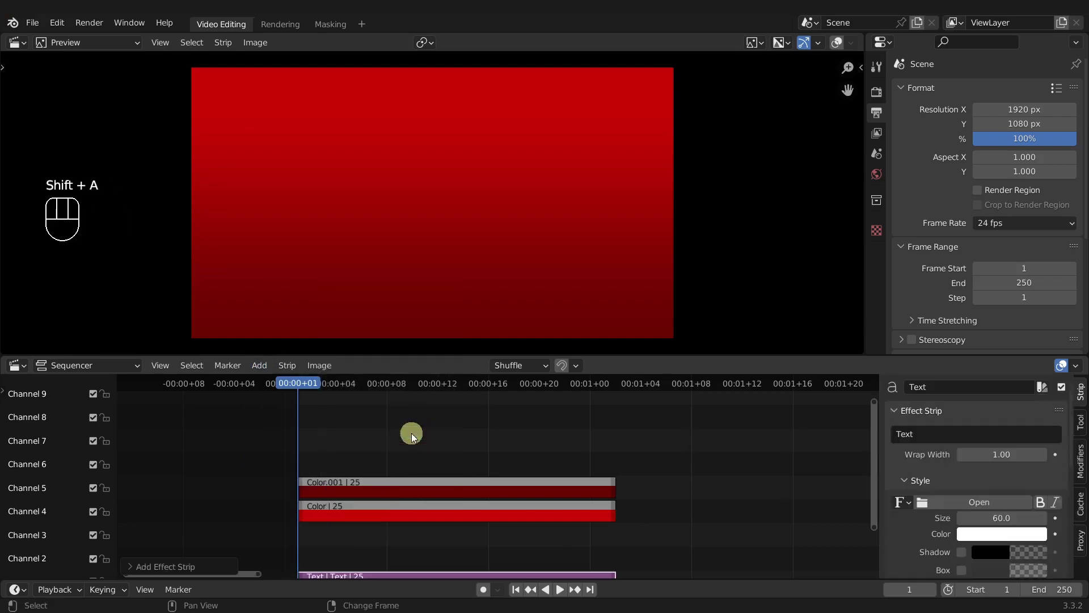
{"action": "key", "text": "g"}
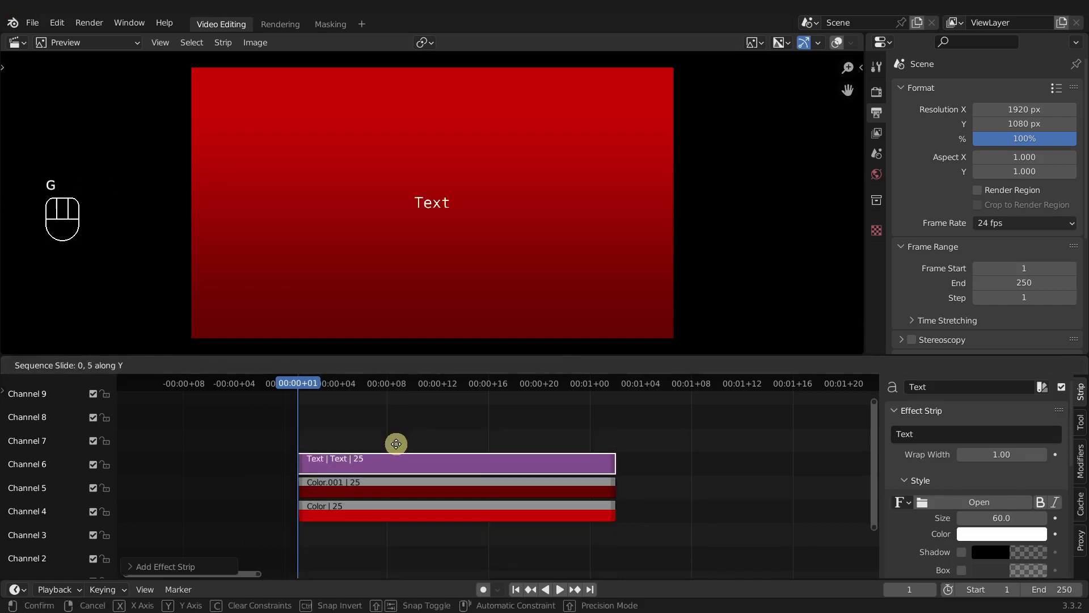
{"action": "left_click", "coordinate": [396, 443]}
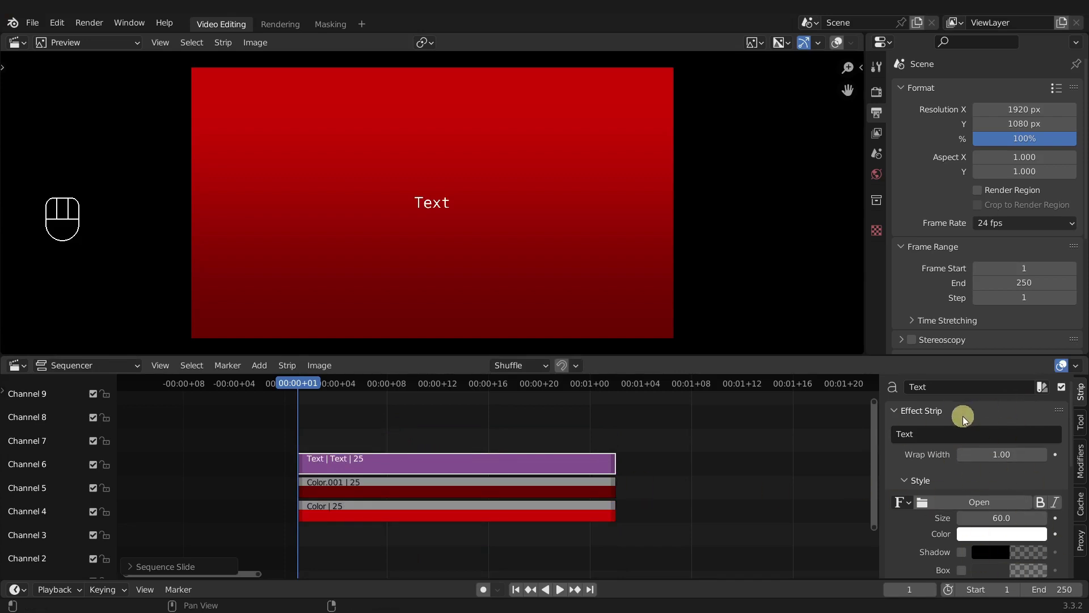
{"action": "key", "text": "n"}
{"action": "key", "text": "n"}
- Join areas so the Properties editor runs down the full right side beside the timeline
{"action": "scroll", "coordinate": [962, 511], "scroll_direction": "down", "scroll_amount": 4}
{"action": "scroll", "coordinate": [962, 513], "scroll_direction": "down", "scroll_amount": 2}
{"action": "scroll", "coordinate": [964, 511], "scroll_direction": "up", "scroll_amount": 7}
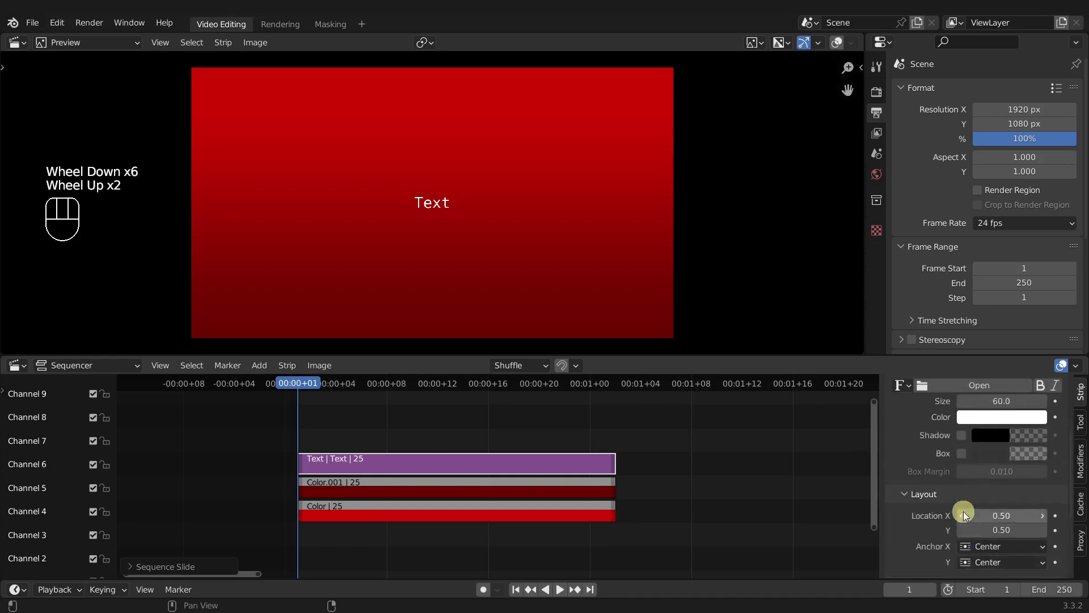
{"action": "scroll", "coordinate": [963, 500], "scroll_direction": "down", "scroll_amount": 3}
{"action": "scroll", "coordinate": [961, 502], "scroll_direction": "up", "scroll_amount": 6}
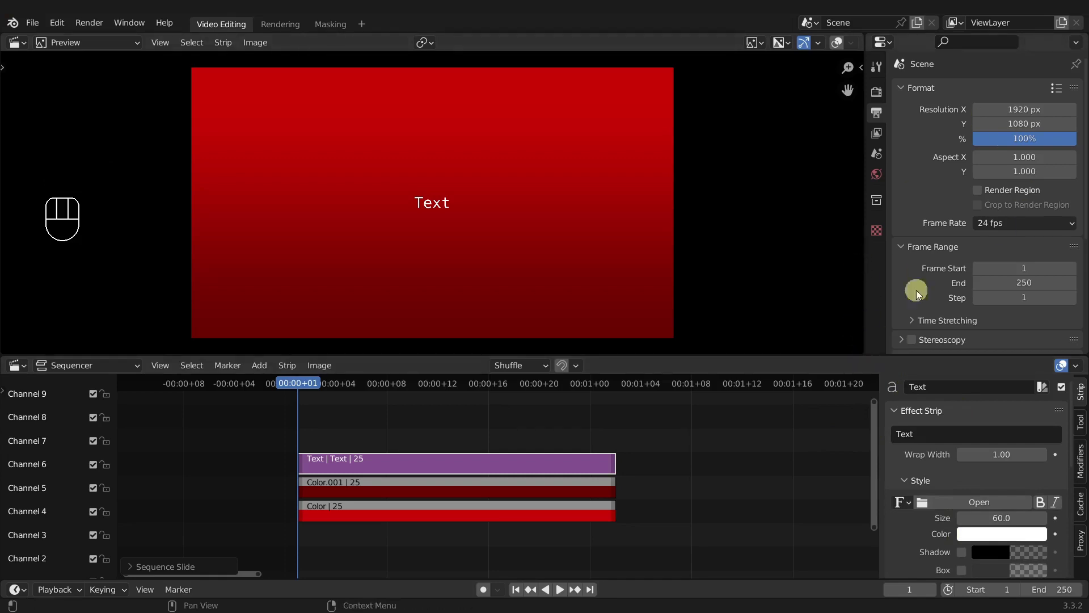
{"action": "left_click", "coordinate": [868, 350]}
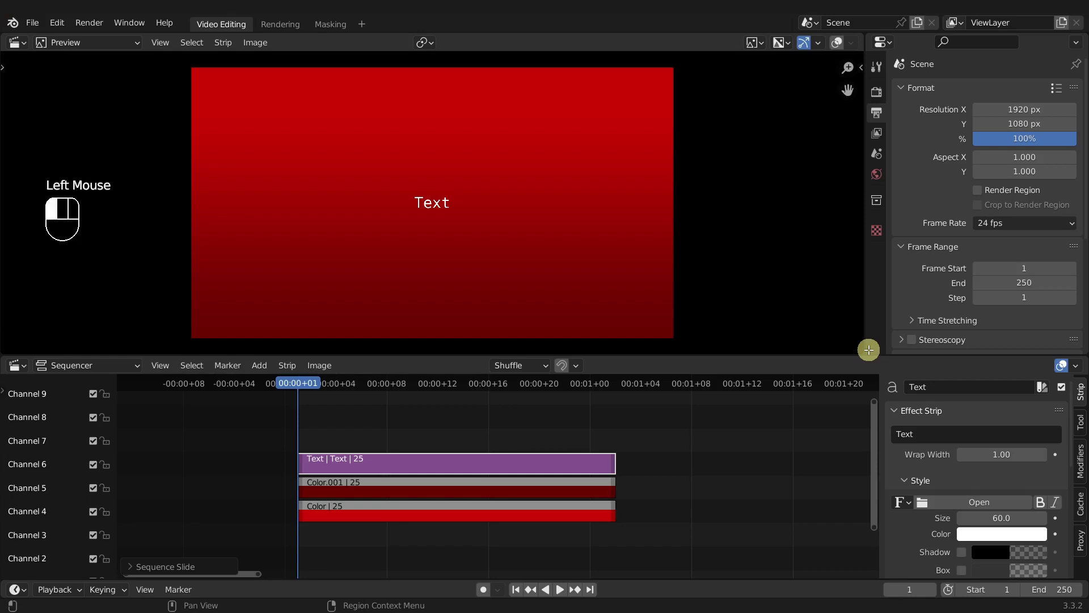
{"action": "left_click_drag", "start_coordinate": [868, 349], "coordinate": [871, 404]}
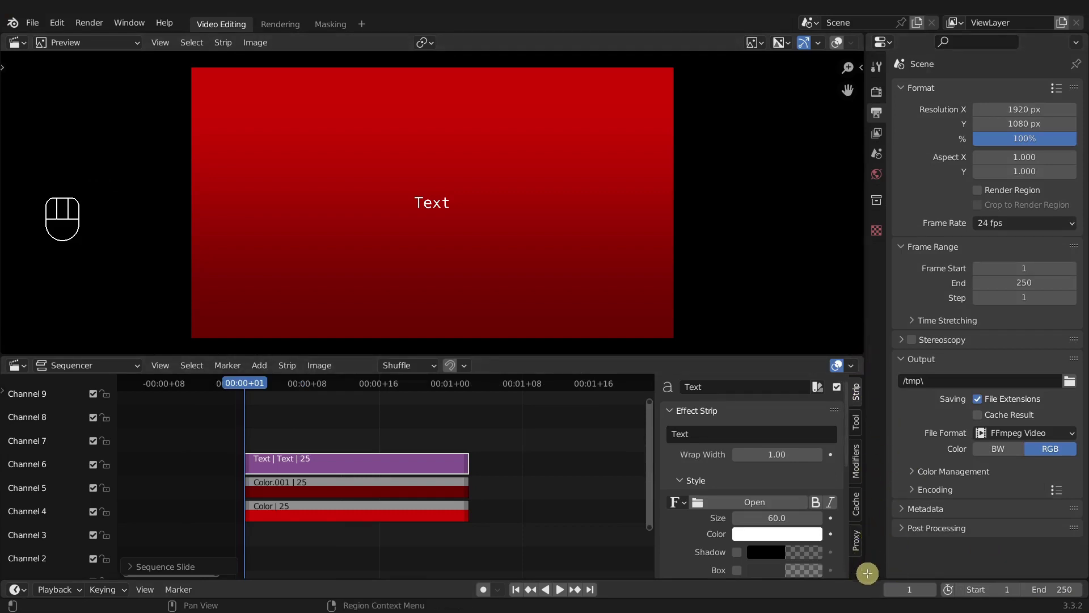
- Split a new area below Properties, make it a Video Sequencer and show its strip sidebar
{"action": "left_click_drag", "start_coordinate": [867, 574], "coordinate": [885, 216]}
{"action": "left_click", "coordinate": [883, 216]}
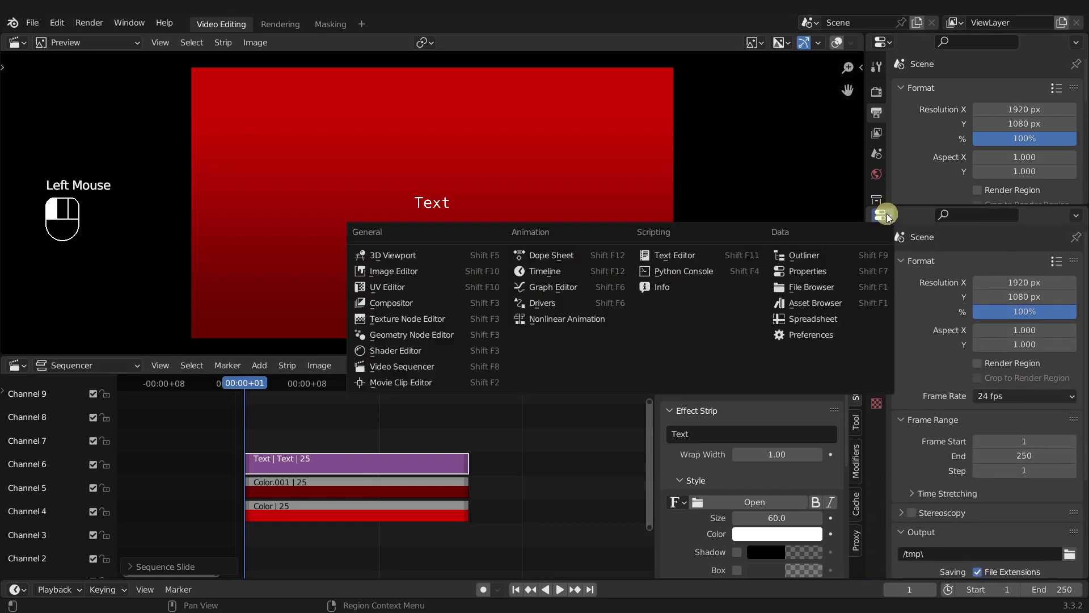
{"action": "left_click", "coordinate": [423, 368]}
{"action": "middle_click_drag", "start_coordinate": [965, 250], "coordinate": [778, 262]}
{"action": "left_click", "coordinate": [1085, 240]}
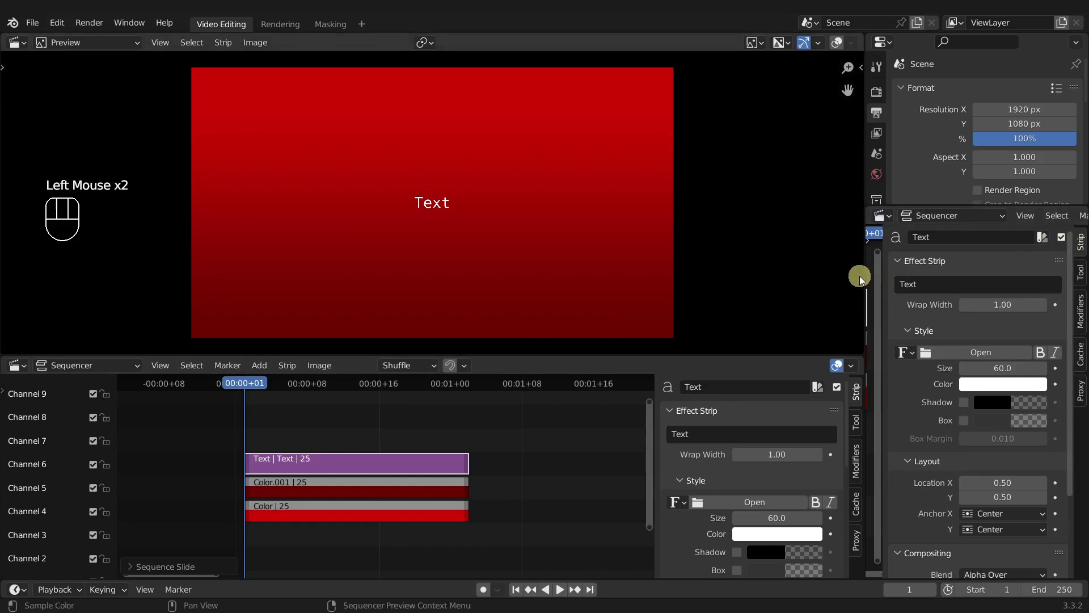
- Widen the right-hand column, hide the main sidebar and give strip properties more height
{"action": "left_click_drag", "start_coordinate": [861, 275], "coordinate": [828, 276]}
{"action": "left_click", "coordinate": [880, 276]}
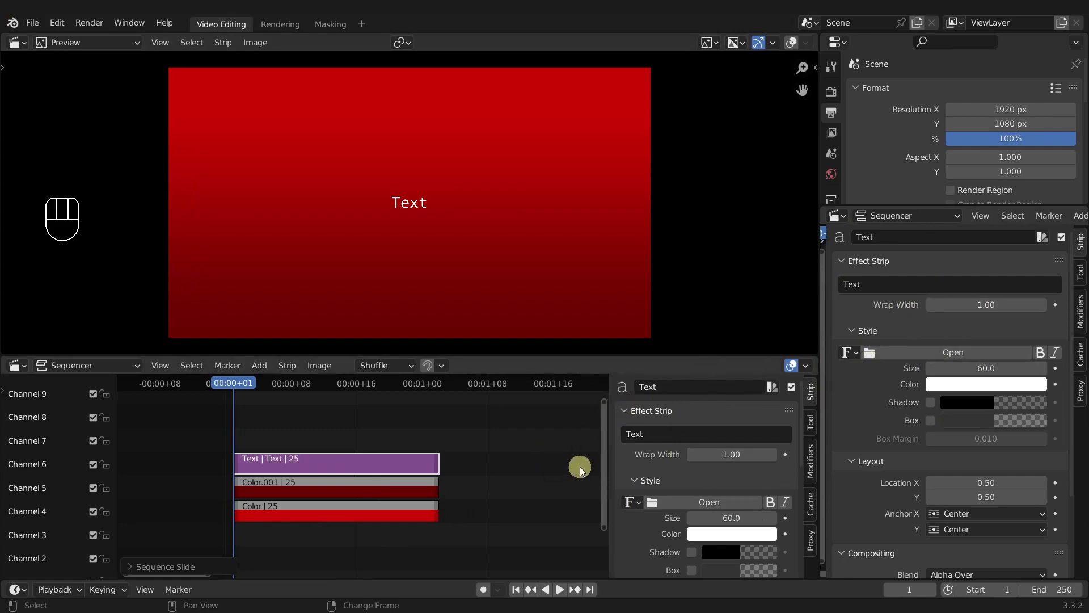
{"action": "key", "text": "n"}
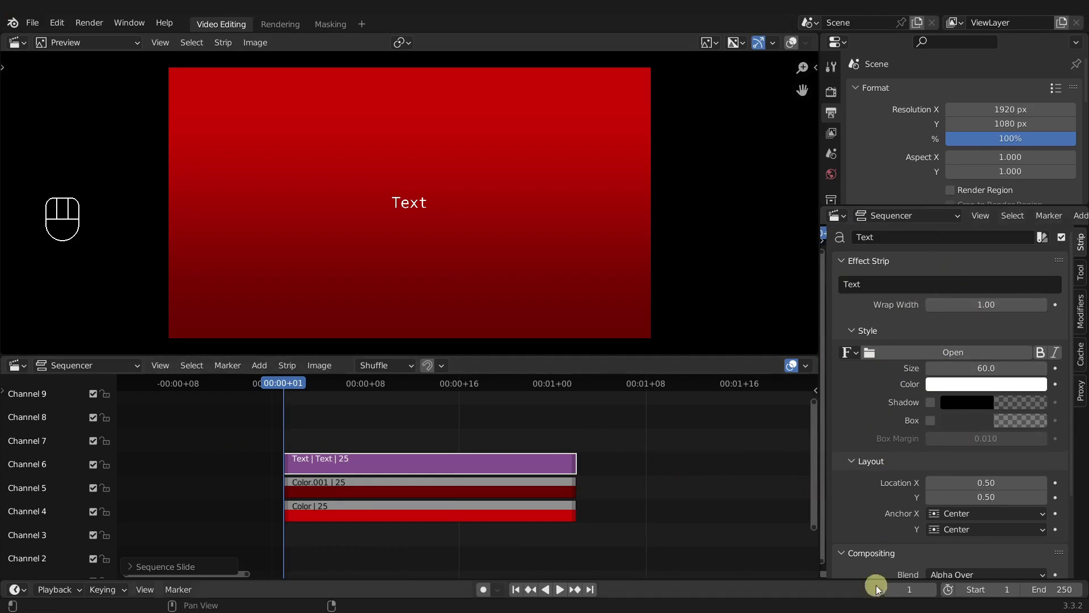
{"action": "left_click_drag", "start_coordinate": [915, 207], "coordinate": [925, 149]}
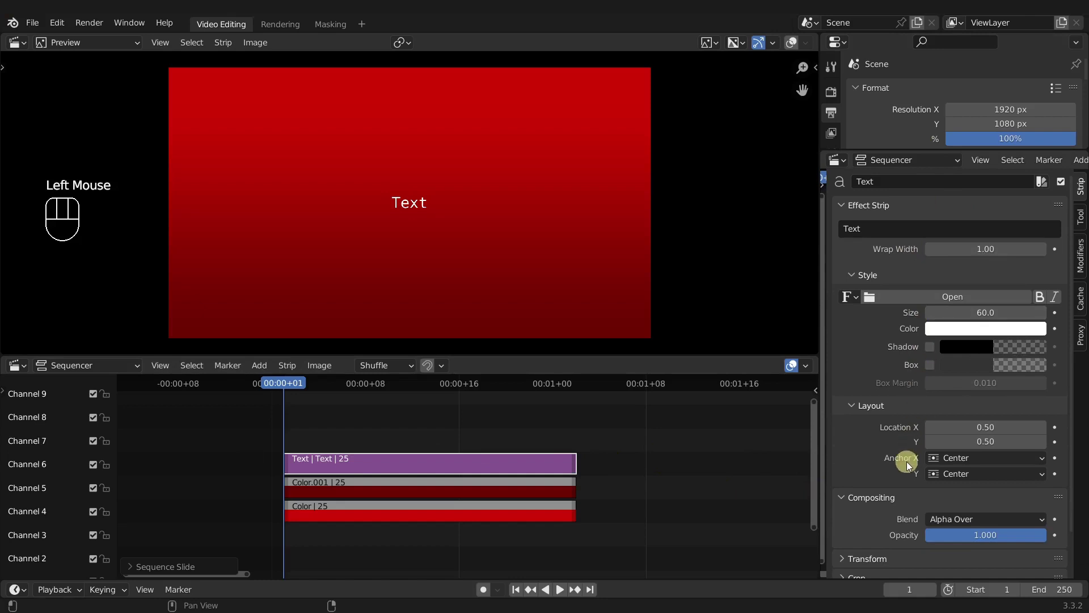
- Replace the placeholder text with 'Merry Christmas'
{"action": "double_click", "coordinate": [886, 229]}
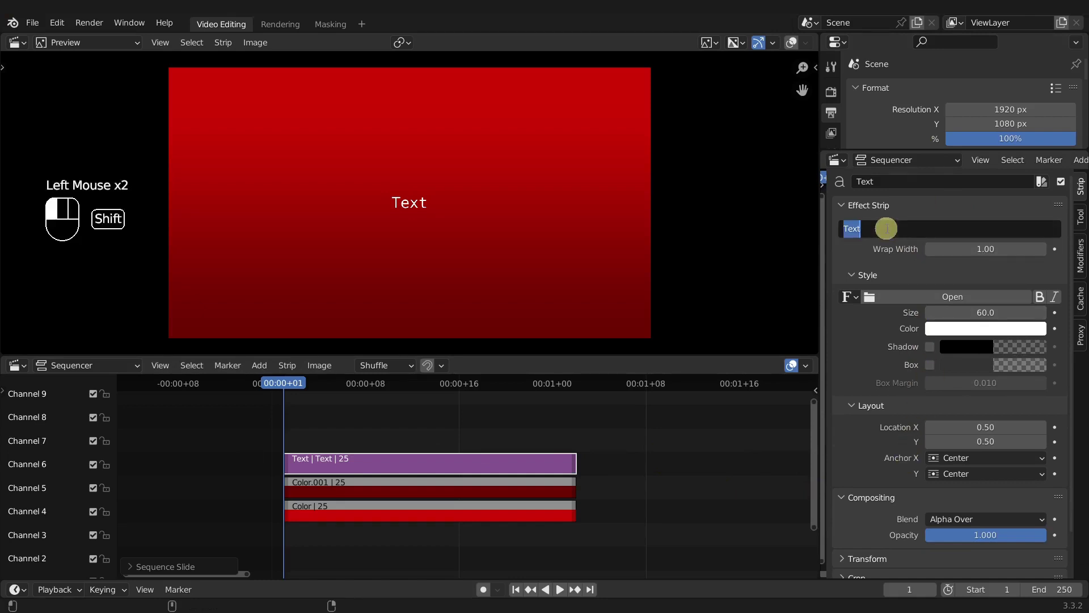
{"action": "type", "text": "Merry Christmas"}
{"action": "key", "text": "Return"}
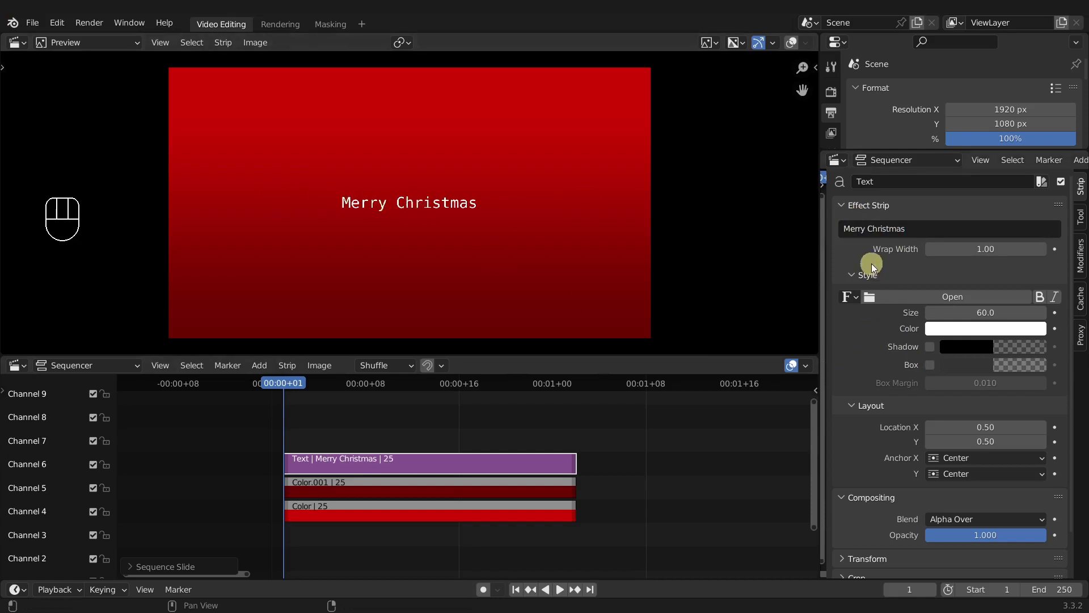
- Try a larger size, a tinted colour and a drop shadow, then turn the shadow off
{"action": "left_click_drag", "start_coordinate": [990, 313], "coordinate": [959, 332]}
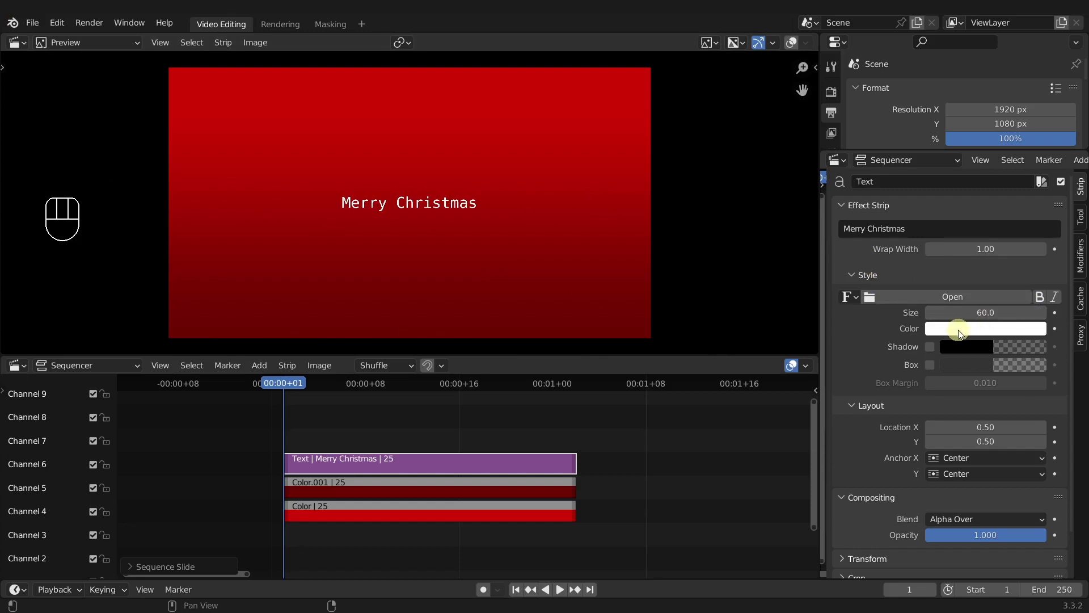
{"action": "left_click", "coordinate": [958, 332]}
{"action": "left_click_drag", "start_coordinate": [983, 199], "coordinate": [970, 267]}
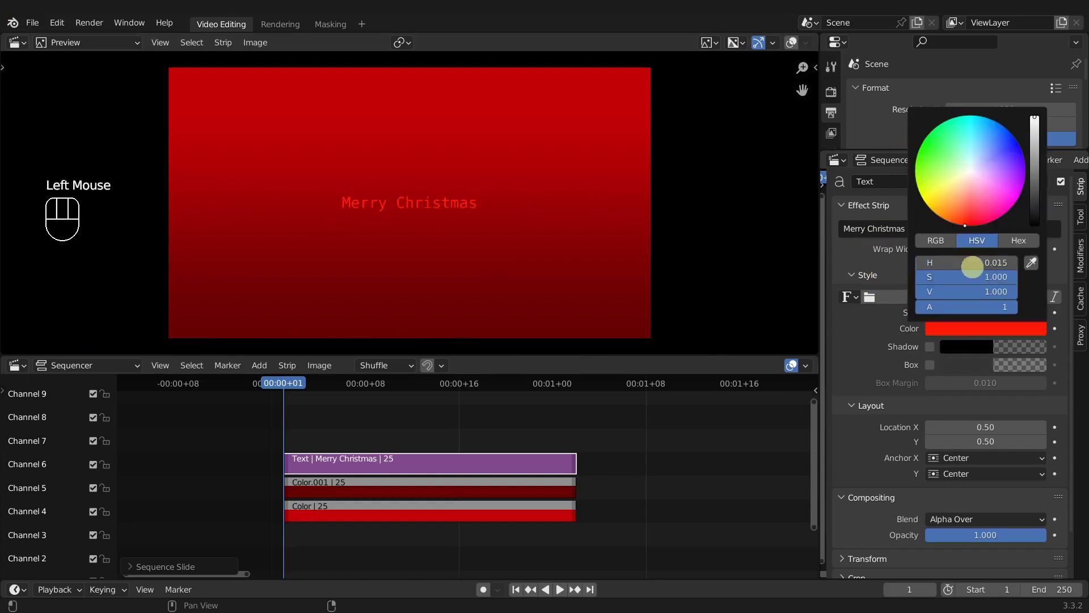
{"action": "left_click", "coordinate": [931, 353]}
{"action": "scroll", "coordinate": [486, 242], "scroll_direction": "up", "scroll_amount": 5}
{"action": "key", "text": "n"}
{"action": "key", "text": "n"}
{"action": "scroll", "coordinate": [476, 221], "scroll_direction": "down", "scroll_amount": 4}
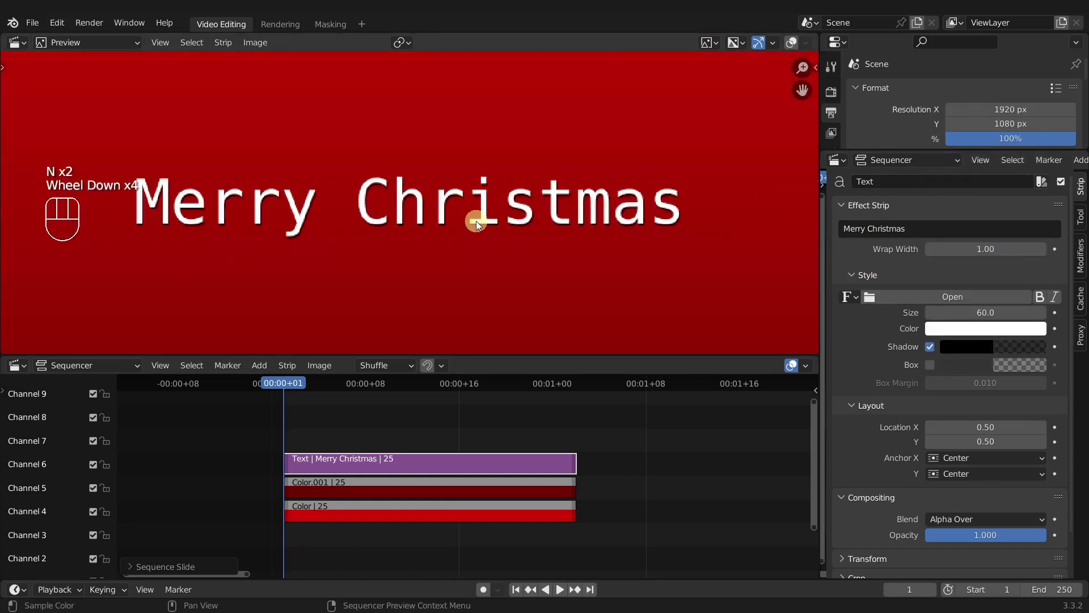
{"action": "scroll", "coordinate": [475, 220], "scroll_direction": "up", "scroll_amount": 1}
{"action": "left_click", "coordinate": [965, 346]}
{"action": "left_click_drag", "start_coordinate": [963, 343], "coordinate": [965, 295]}
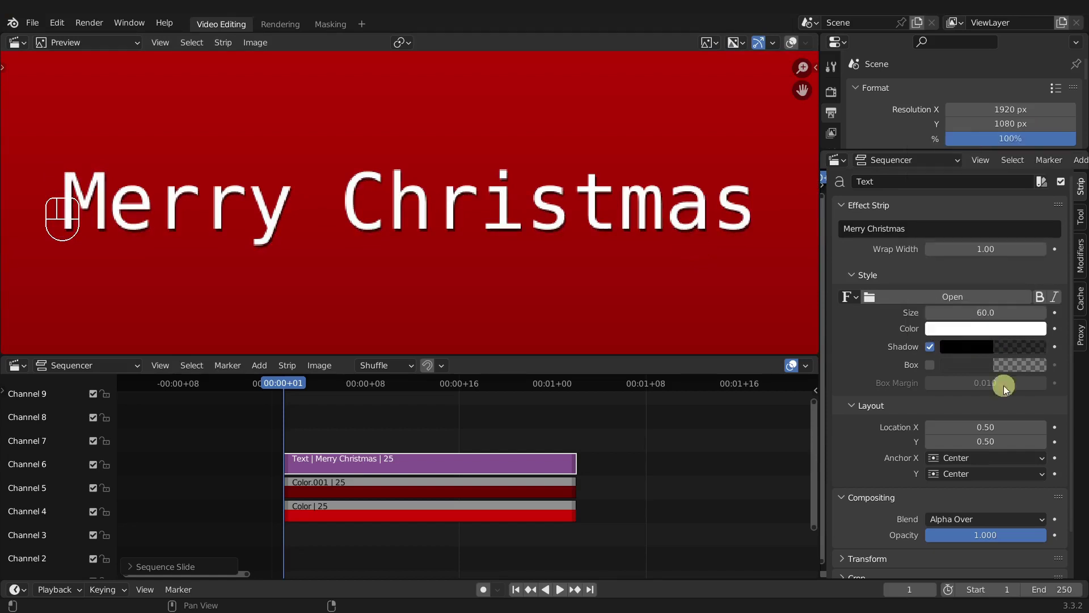
{"action": "left_click", "coordinate": [930, 346]}
- Enable a box behind the text, enlarge its margin, then turn the box off again
{"action": "left_click", "coordinate": [930, 365]}
{"action": "scroll", "coordinate": [484, 262], "scroll_direction": "down", "scroll_amount": 3}
{"action": "scroll", "coordinate": [482, 264], "scroll_direction": "down", "scroll_amount": 4}
{"action": "scroll", "coordinate": [482, 264], "scroll_direction": "up", "scroll_amount": 3}
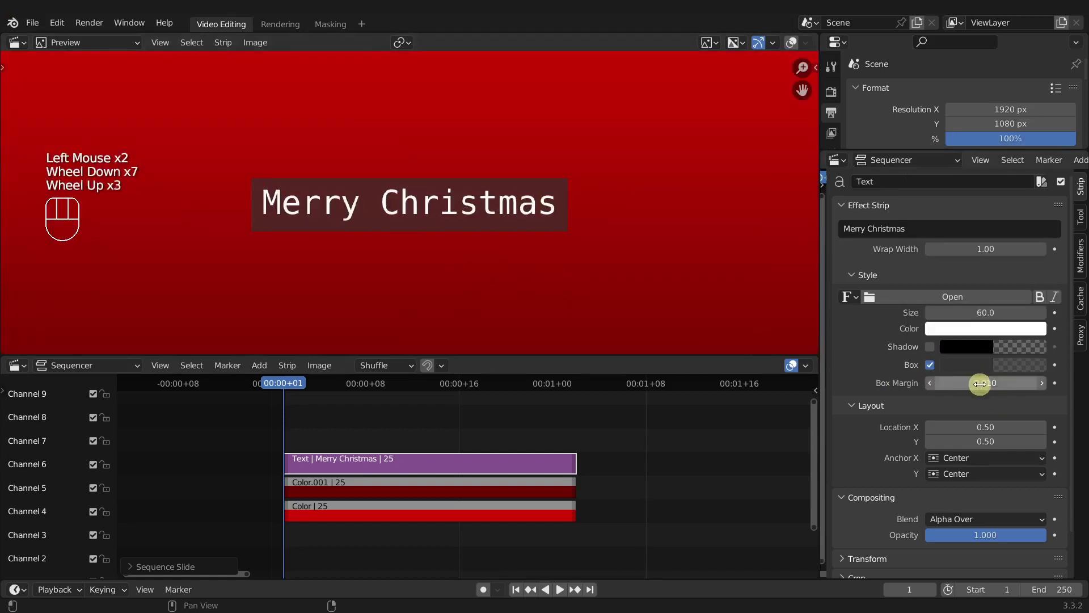
{"action": "left_click_drag", "start_coordinate": [980, 383], "coordinate": [914, 383]}
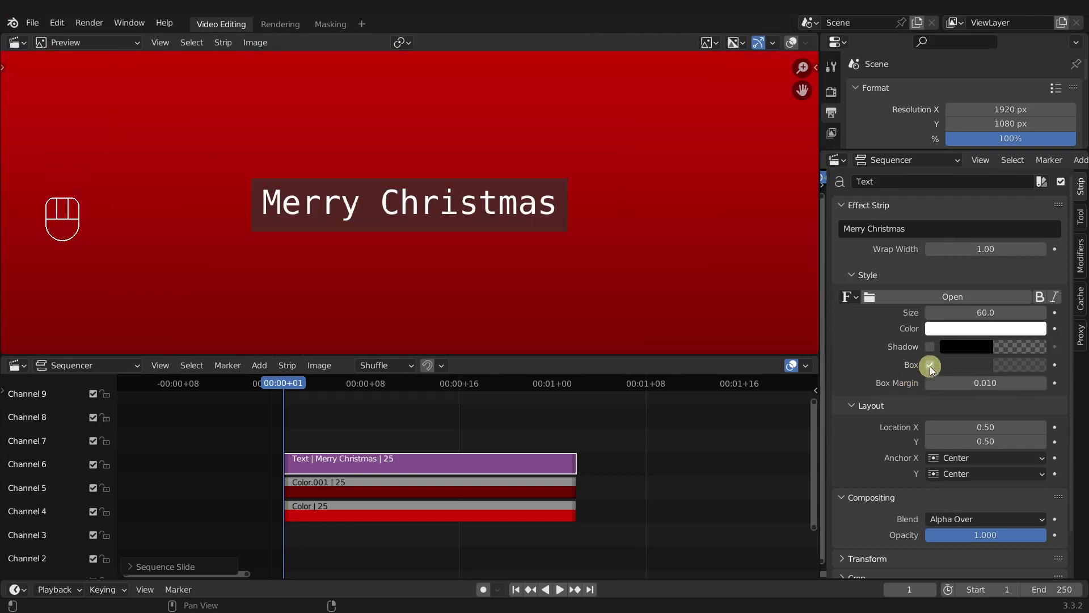
{"action": "left_click", "coordinate": [929, 365]}
- Move the text right to layout Location X 0.71, checking against the preview centre mark
{"action": "scroll", "coordinate": [957, 390], "scroll_direction": "down", "scroll_amount": 3}
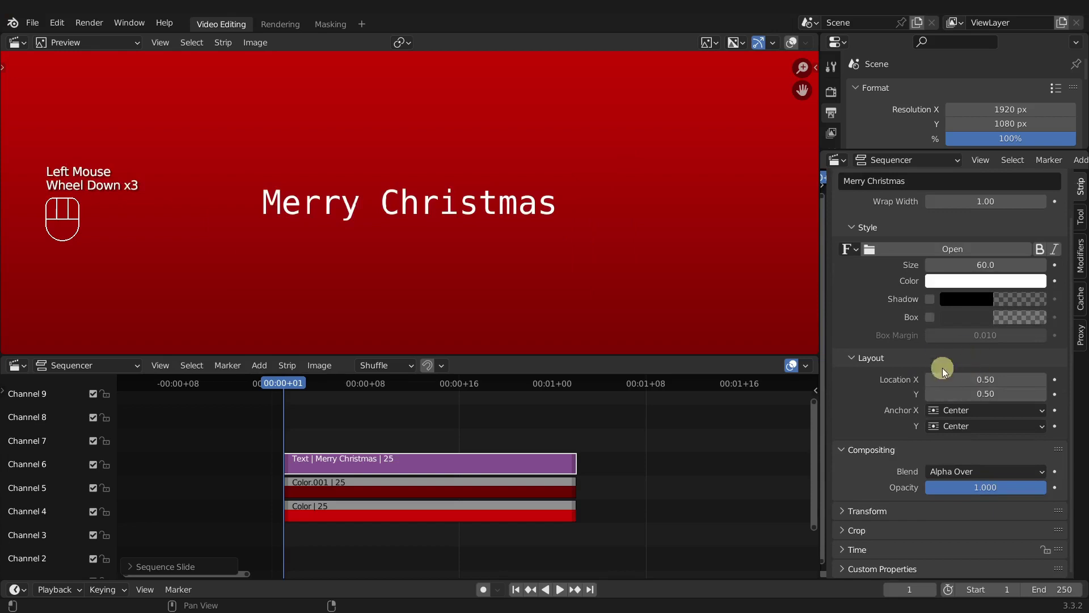
{"action": "mouse_move", "coordinate": [977, 379]}
{"action": "left_mouse_down"}
{"action": "mouse_move", "coordinate": [988, 379]}
{"action": "mouse_move", "coordinate": [972, 378]}
{"action": "left_mouse_up"}
{"action": "left_click", "coordinate": [792, 45]}
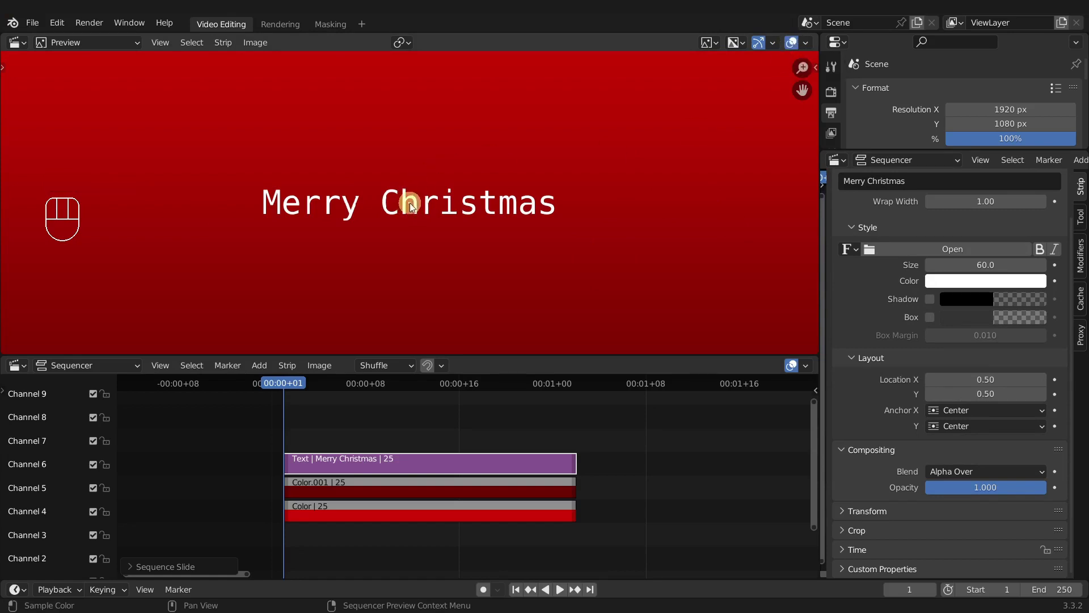
{"action": "left_click_drag", "start_coordinate": [976, 380], "coordinate": [993, 376]}
- Test Transform Position X (reset to 0), then lower the text to Location Y 0.32
{"action": "scroll", "coordinate": [497, 195], "scroll_direction": "down", "scroll_amount": 4}
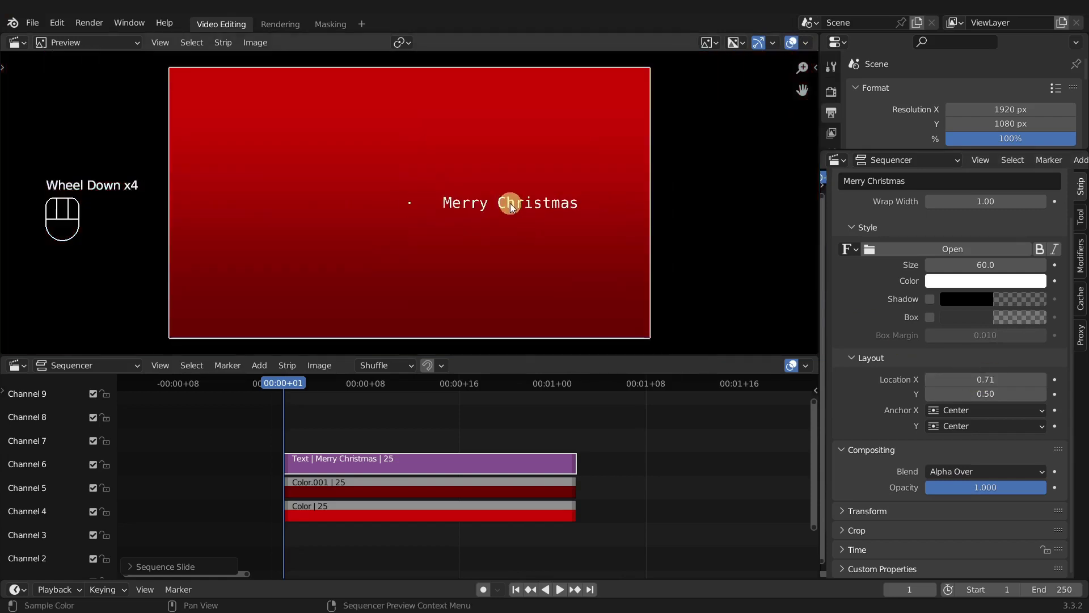
{"action": "scroll", "coordinate": [510, 207], "scroll_direction": "down", "scroll_amount": 1}
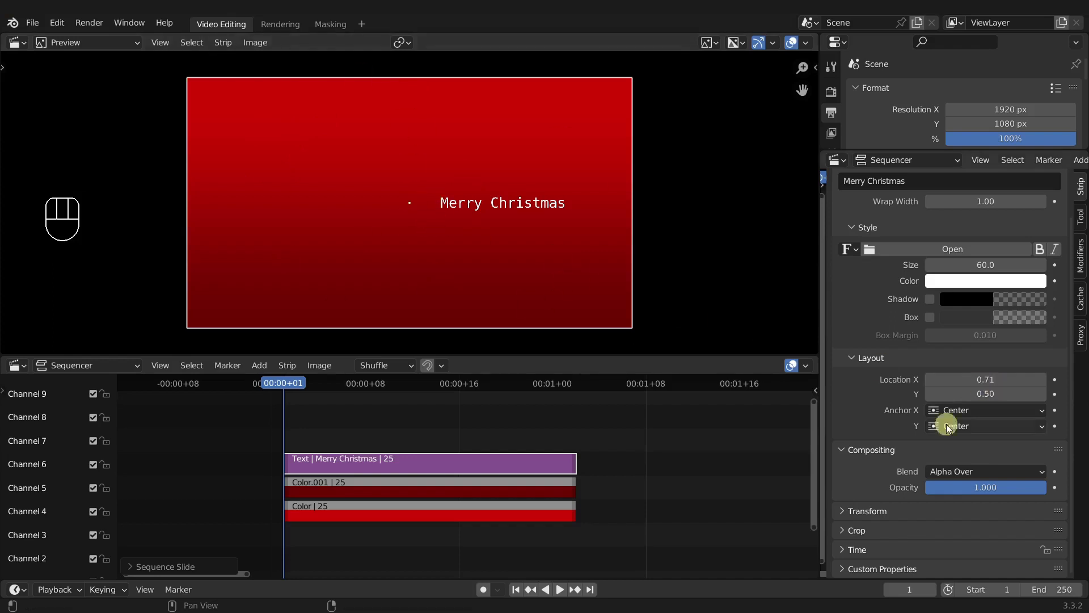
{"action": "left_click", "coordinate": [882, 509]}
{"action": "scroll", "coordinate": [876, 510], "scroll_direction": "down", "scroll_amount": 2}
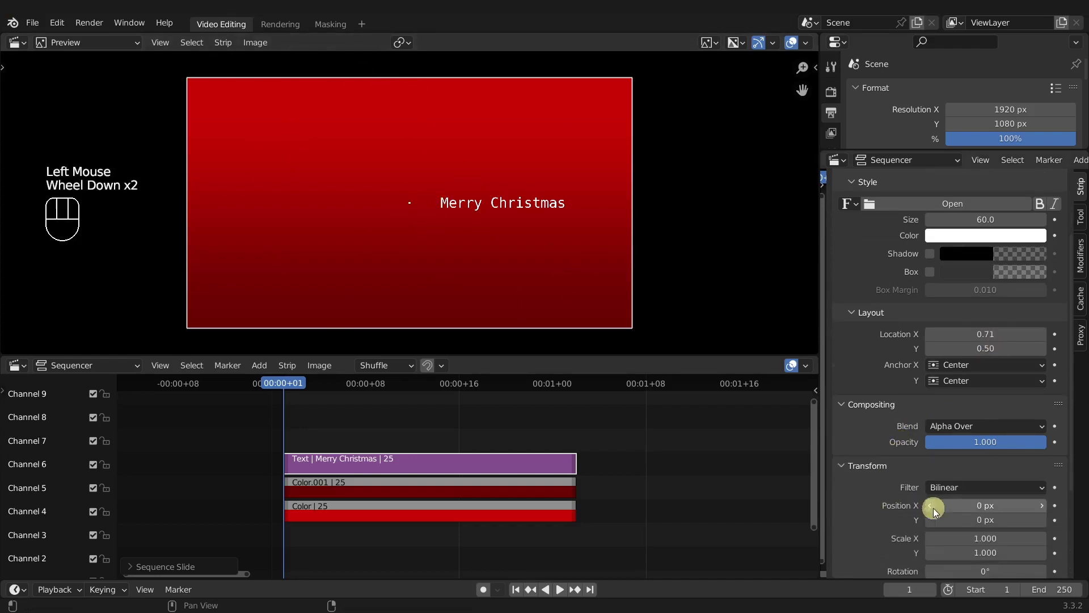
{"action": "left_click_drag", "start_coordinate": [985, 506], "coordinate": [752, 517]}
{"action": "key", "text": "Escape"}
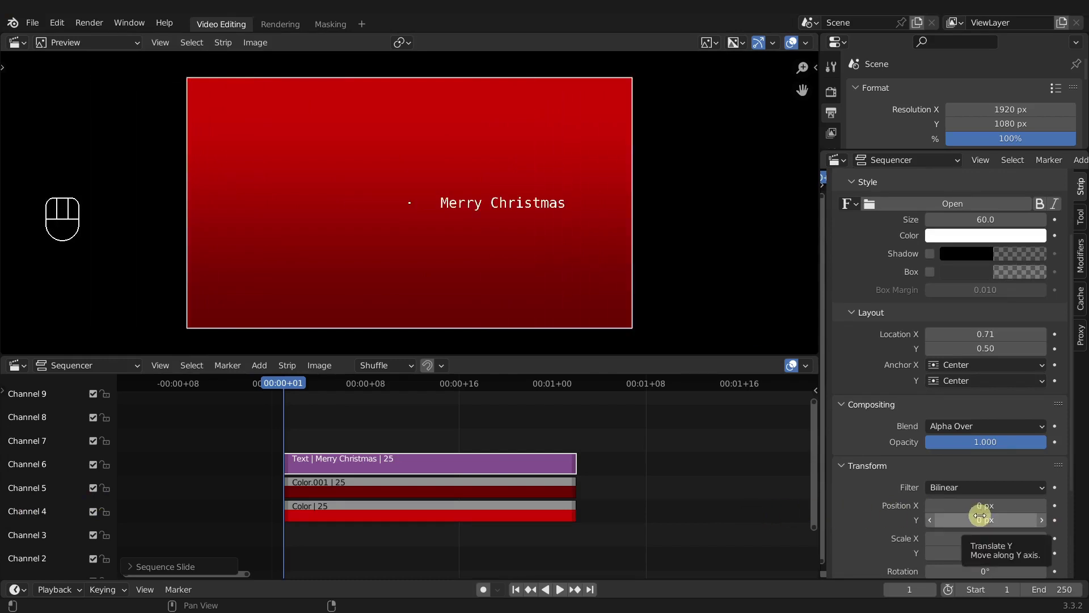
{"action": "mouse_move", "coordinate": [982, 348]}
{"action": "left_mouse_down"}
{"action": "mouse_move", "coordinate": [997, 357]}
{"action": "mouse_move", "coordinate": [987, 365]}
{"action": "mouse_move", "coordinate": [980, 352]}
{"action": "left_mouse_up"}
{"action": "left_click_drag", "start_coordinate": [973, 516], "coordinate": [983, 374]}
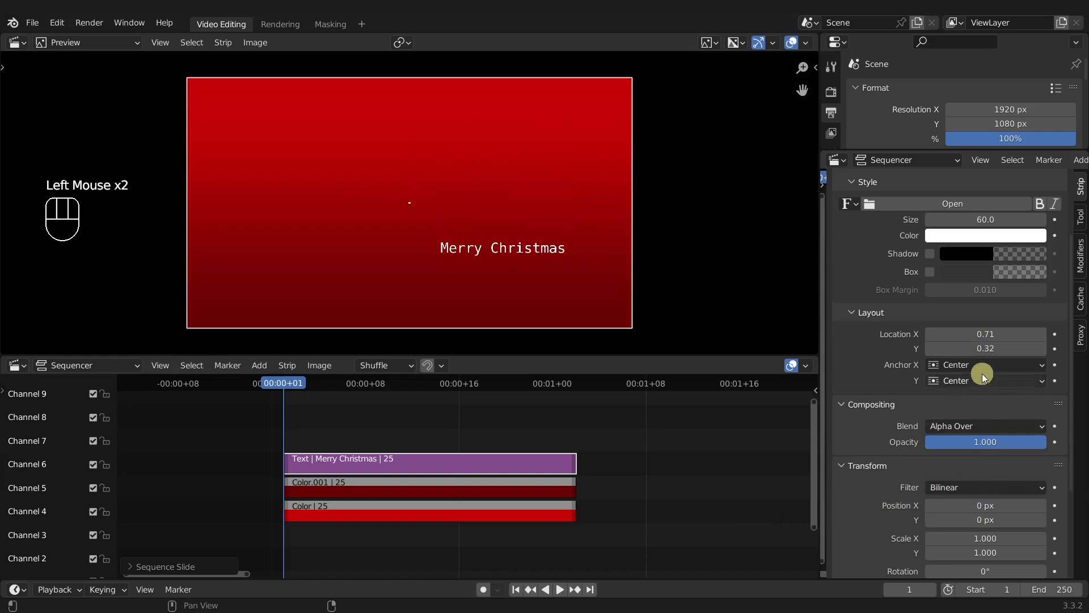
{"action": "left_click", "coordinate": [987, 335]}
- Centre the text at location 0.5, 0.5 and try Left then Center horizontal anchors
{"action": "type", "text": "."}
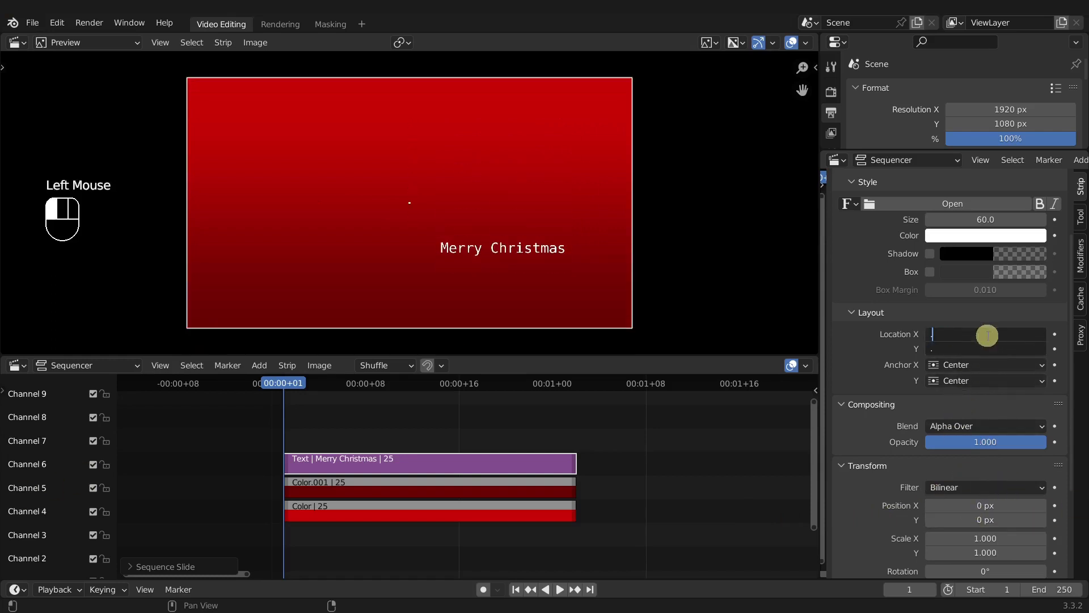
{"action": "type", "text": "5"}
{"action": "key", "text": "Return"}
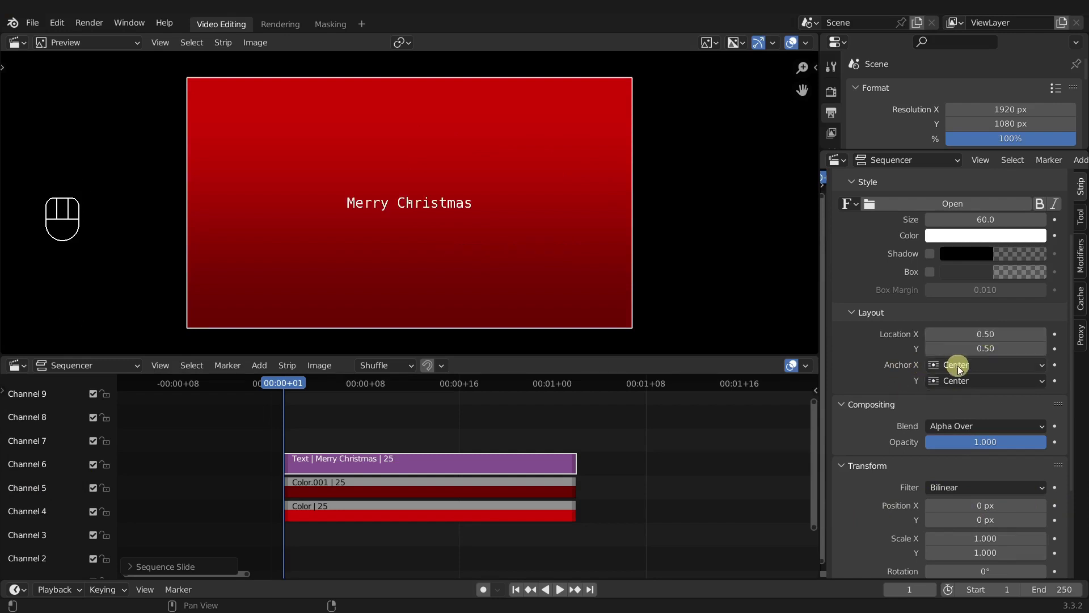
{"action": "left_click", "coordinate": [947, 365]}
{"action": "left_click", "coordinate": [960, 383]}
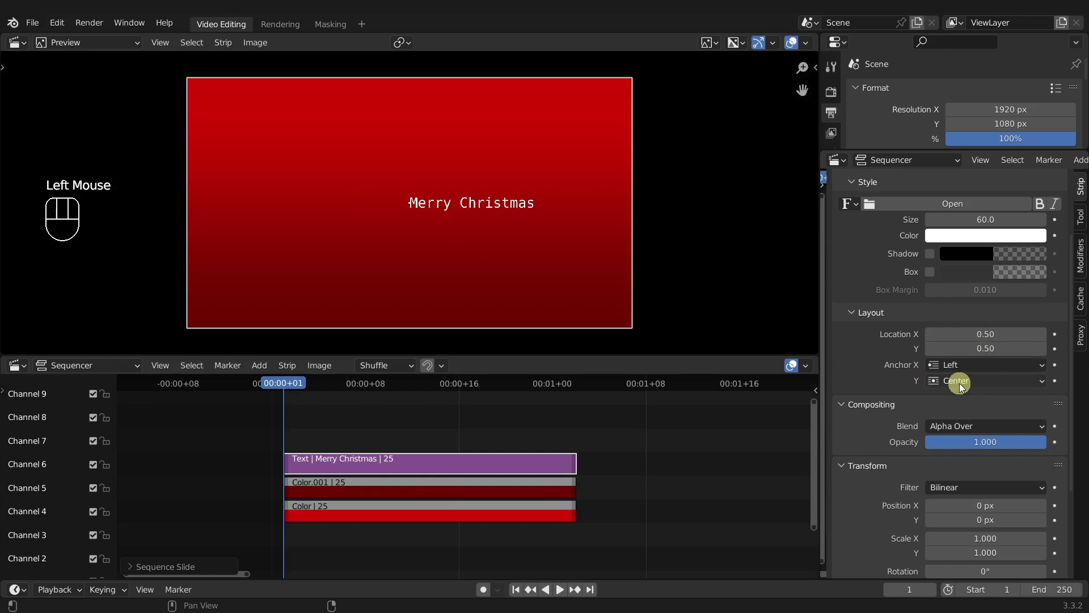
{"action": "left_click", "coordinate": [958, 363]}
{"action": "left_click", "coordinate": [955, 397]}
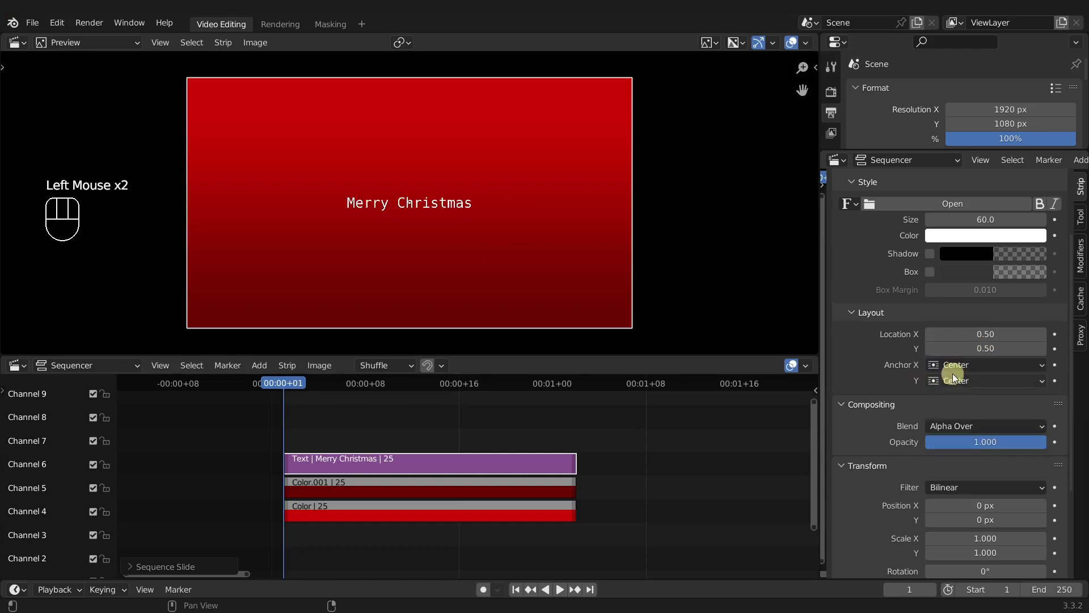
- Set Anchor X to Right, try Anchor Y Top, then return Anchor Y to Center
{"action": "left_click", "coordinate": [952, 364]}
{"action": "left_click", "coordinate": [947, 418]}
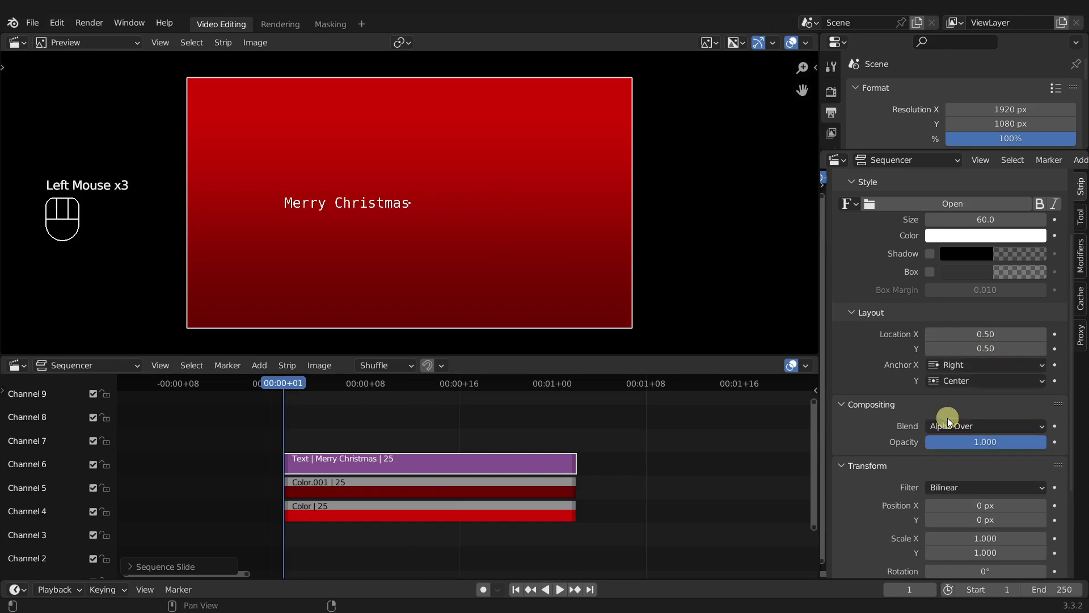
{"action": "left_click_drag", "start_coordinate": [950, 377], "coordinate": [946, 427]}
{"action": "left_click_drag", "start_coordinate": [946, 382], "coordinate": [939, 451]}
{"action": "scroll", "coordinate": [949, 397], "scroll_direction": "down", "scroll_amount": 2}
- Try scale 1.3 (undone), straighten rotation to 0°, and test Origin X at 0.5 and 0.24
{"action": "scroll", "coordinate": [949, 397], "scroll_direction": "down", "scroll_amount": 3}
{"action": "type", "text": "1.3"}
{"action": "key", "text": "Return"}
{"action": "key", "text": "ctrl+z"}
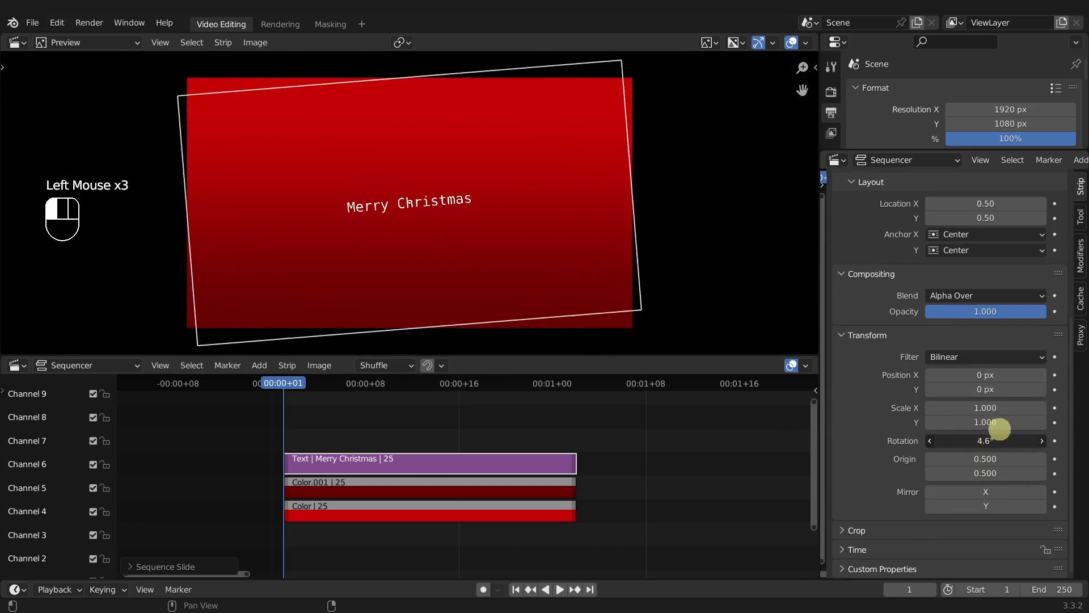
{"action": "left_click_drag", "start_coordinate": [1000, 430], "coordinate": [976, 461]}
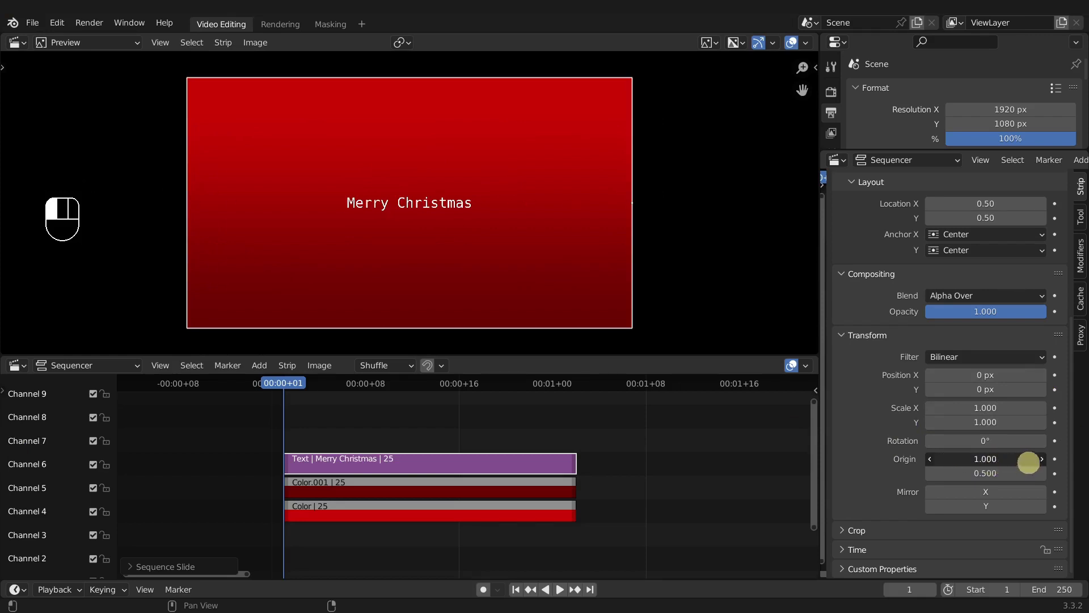
{"action": "left_click_drag", "start_coordinate": [1028, 462], "coordinate": [884, 417]}
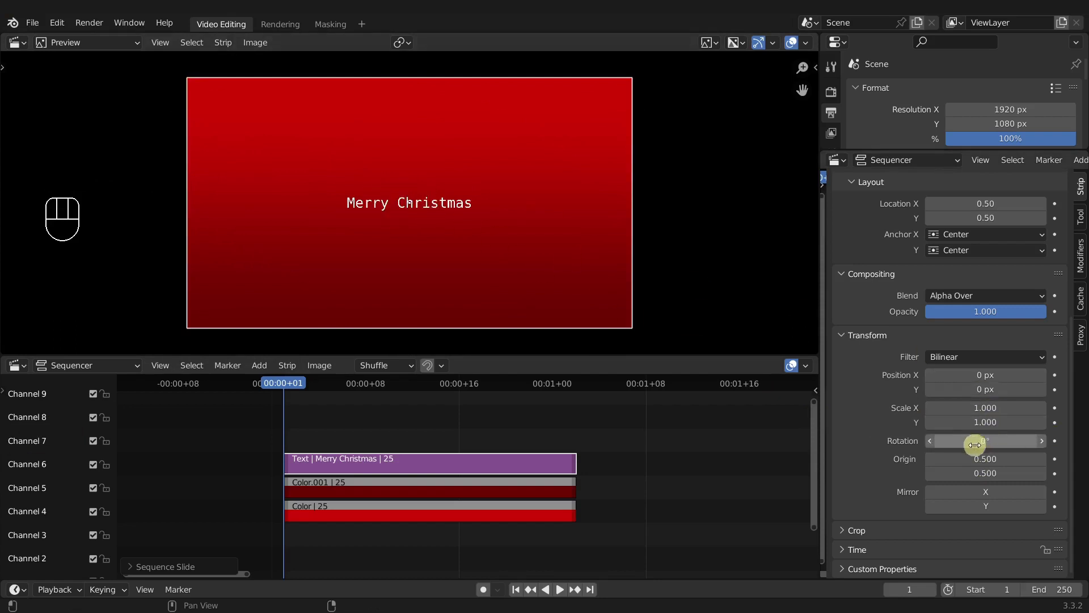
{"action": "mouse_move", "coordinate": [970, 459]}
{"action": "left_mouse_down"}
{"action": "mouse_move", "coordinate": [1039, 437]}
{"action": "mouse_move", "coordinate": [982, 462]}
{"action": "mouse_move", "coordinate": [778, 450]}
{"action": "mouse_move", "coordinate": [939, 414]}
{"action": "mouse_move", "coordinate": [19, 341]}
{"action": "mouse_move", "coordinate": [1016, 375]}
{"action": "mouse_move", "coordinate": [972, 446]}
{"action": "left_mouse_up"}
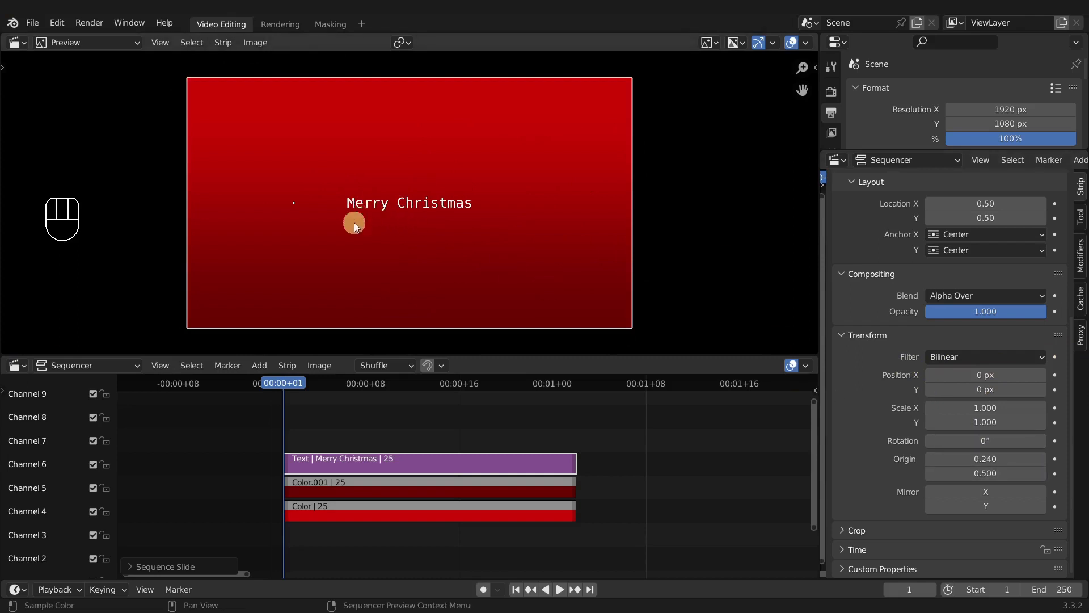
- Trial grab, scale and rotate in the preview, cancel, and set Origin X back to 0.5
{"action": "key", "text": "g"}
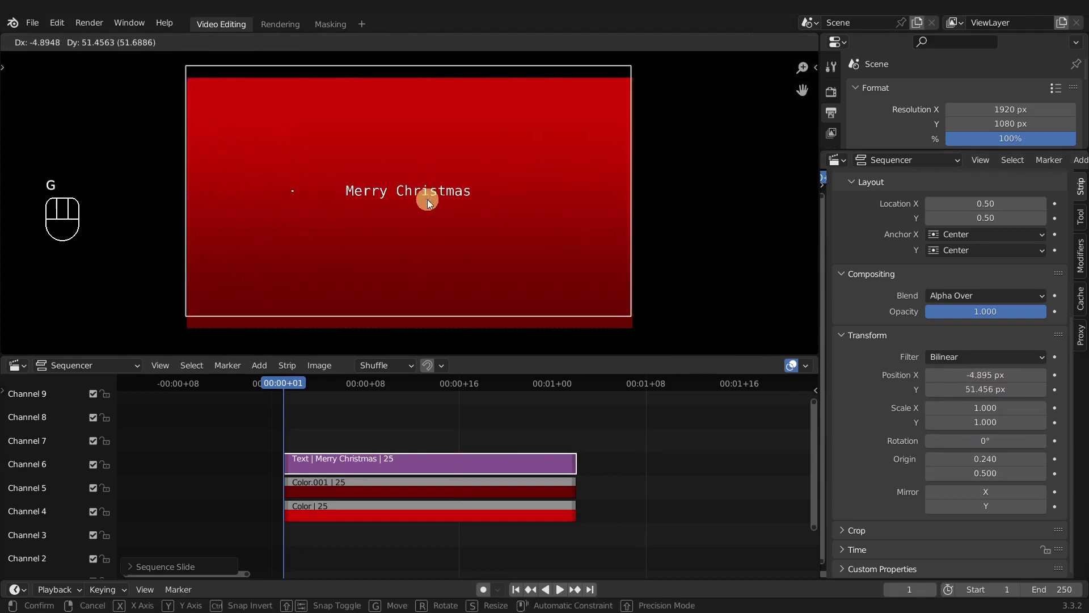
{"action": "key", "text": "s"}
{"action": "key", "text": "r"}
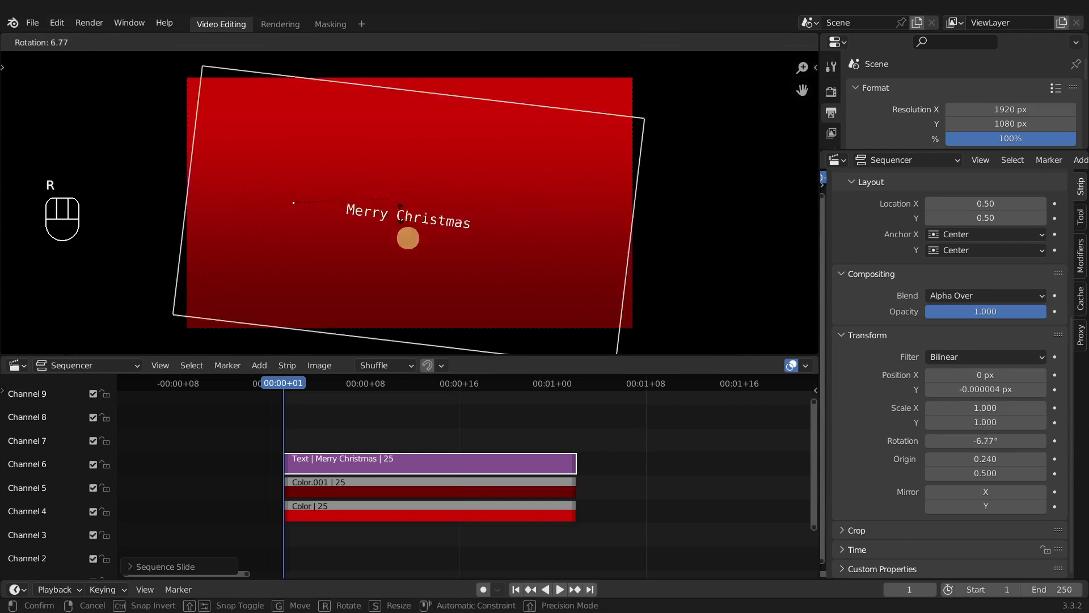
{"action": "right_click", "coordinate": [356, 210]}
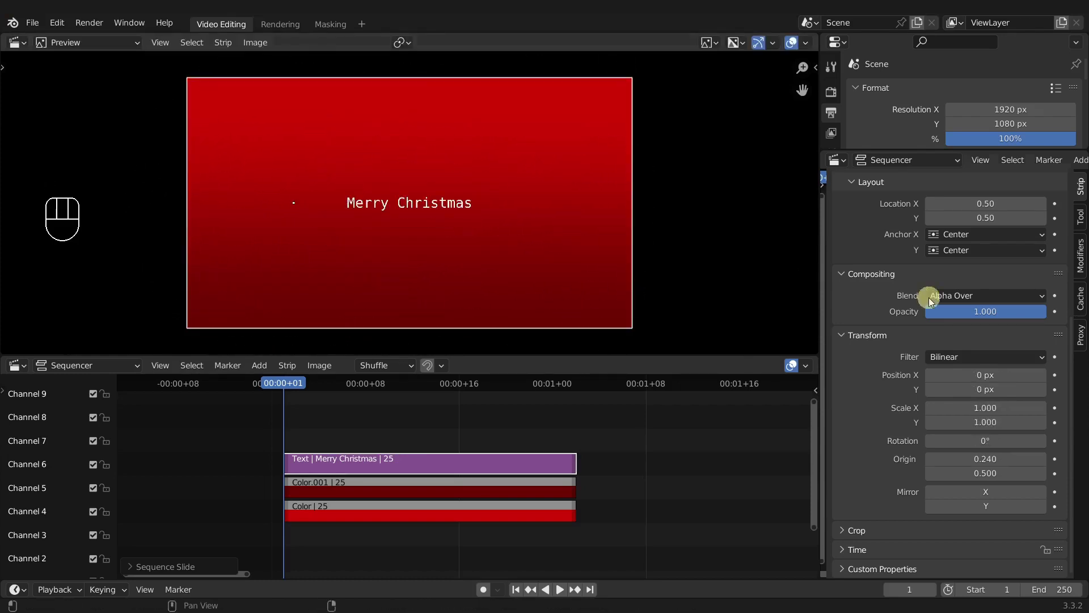
{"action": "left_click", "coordinate": [990, 457]}
{"action": "type", "text": "0.5"}
{"action": "key", "text": "Return"}
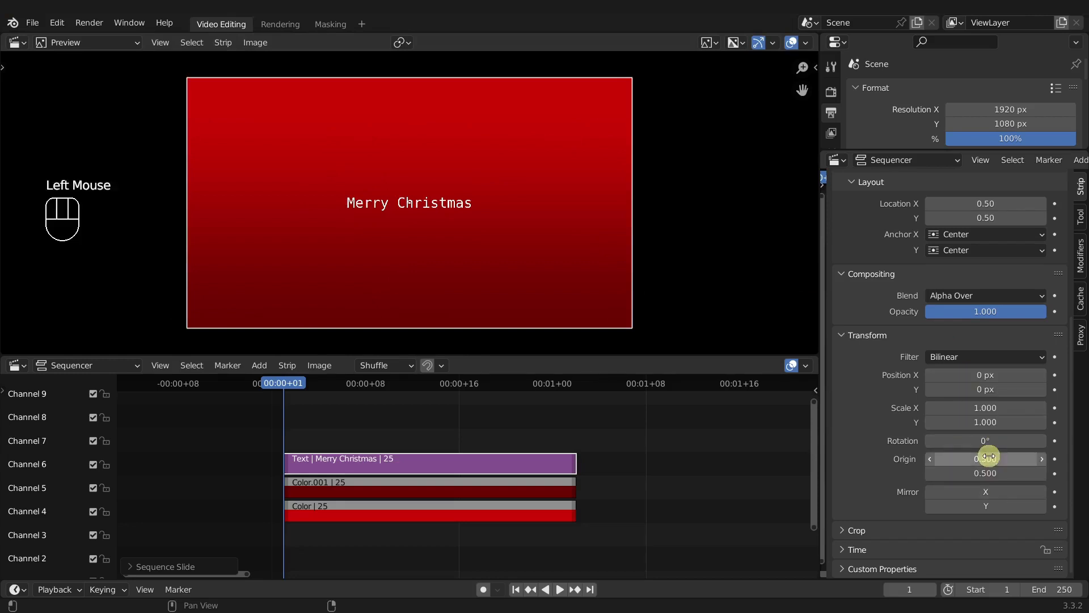
- Show the preview toolbar, switch to Select Box and box-select both Color background strips
{"action": "left_click", "coordinate": [7, 67]}
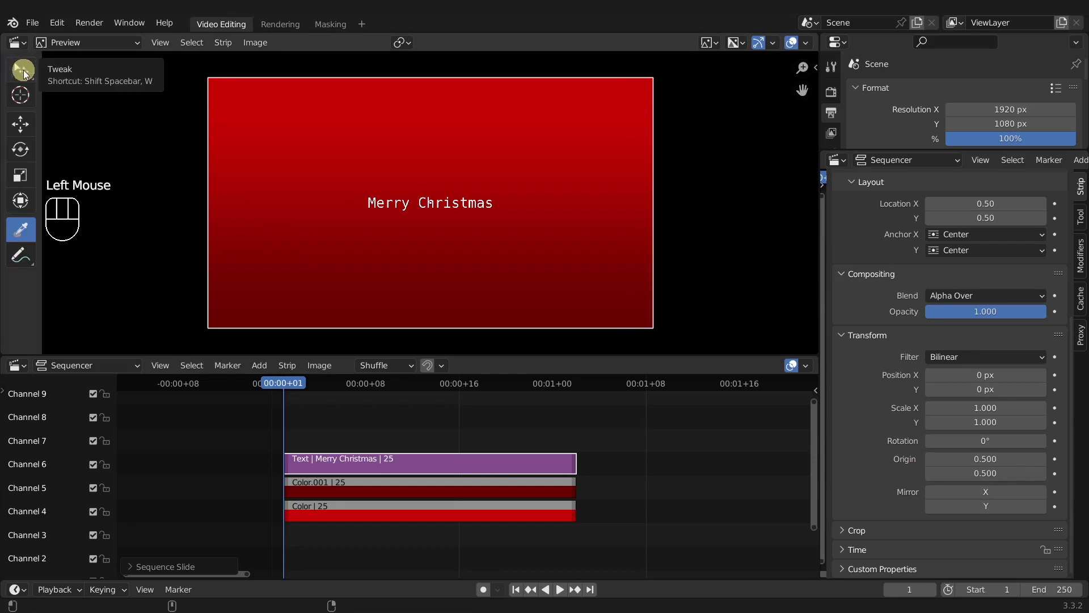
{"action": "left_click", "coordinate": [25, 74]}
{"action": "left_click", "coordinate": [25, 74]}
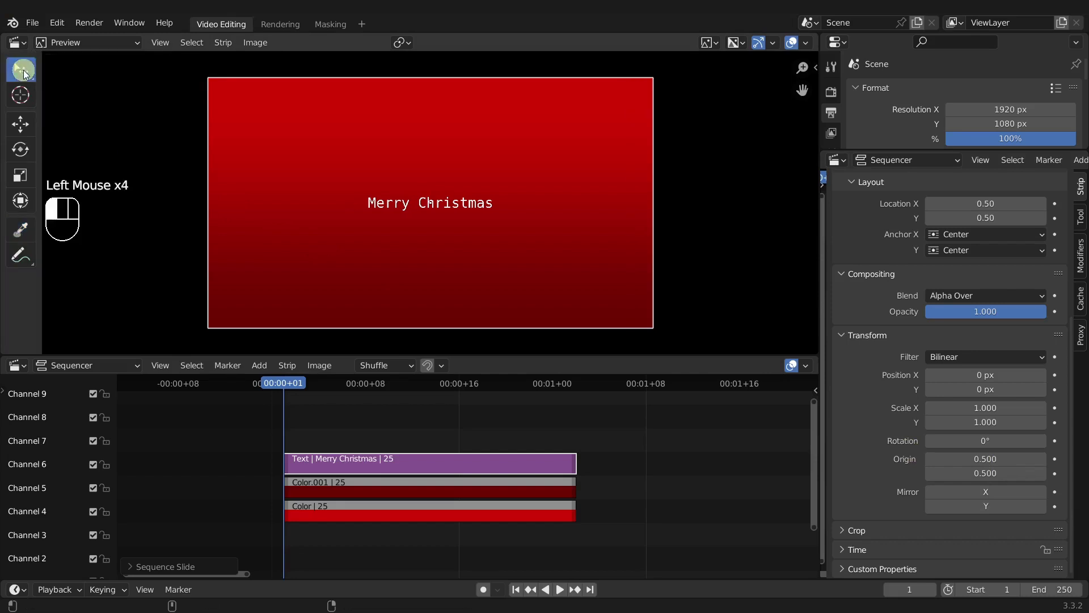
{"action": "left_click_drag", "start_coordinate": [25, 74], "coordinate": [90, 102]}
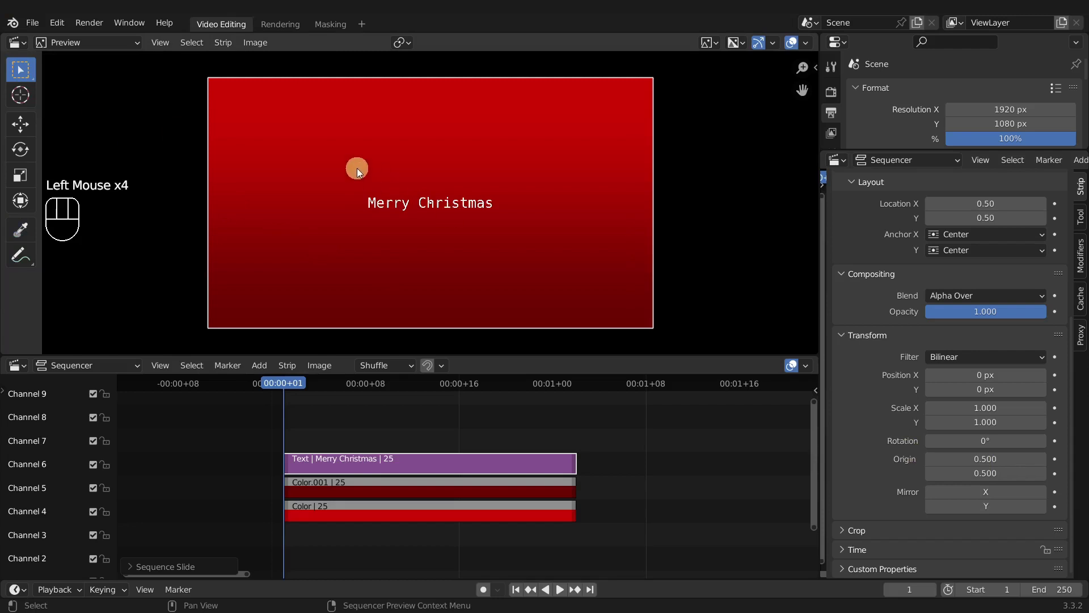
{"action": "left_click_drag", "start_coordinate": [357, 168], "coordinate": [522, 240]}
{"action": "left_click_drag", "start_coordinate": [418, 187], "coordinate": [603, 233]}
{"action": "left_click", "coordinate": [508, 220]}
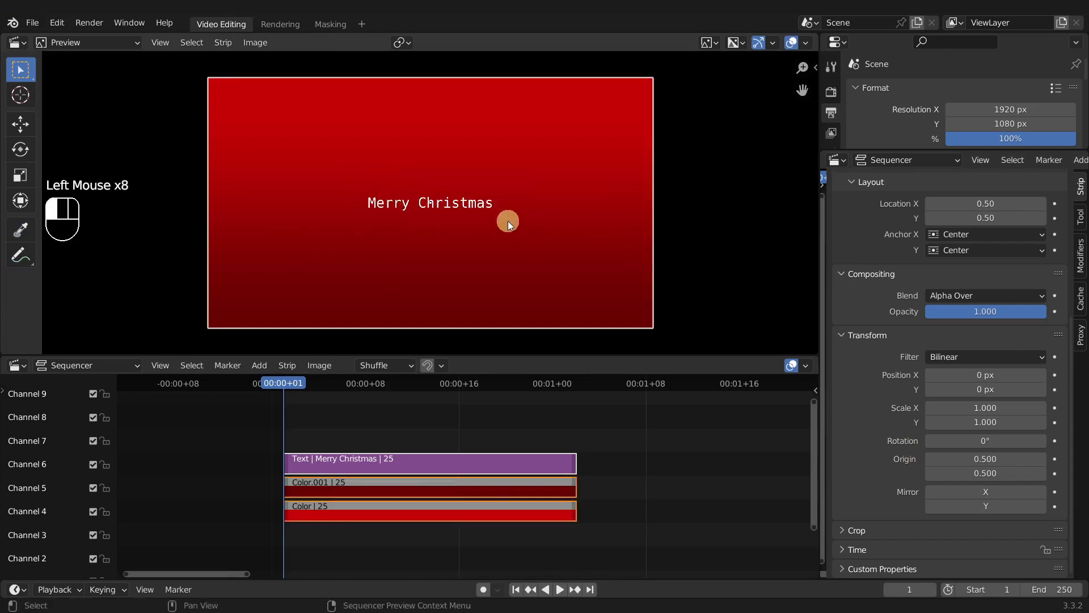
{"action": "left_click", "coordinate": [529, 230]}
- Switch back to Tweak, trial-move the colour strips, cancel the move and deselect them
{"action": "left_click_drag", "start_coordinate": [29, 68], "coordinate": [76, 72]}
{"action": "left_click_drag", "start_coordinate": [448, 183], "coordinate": [397, 155]}
{"action": "right_click", "coordinate": [400, 229]}
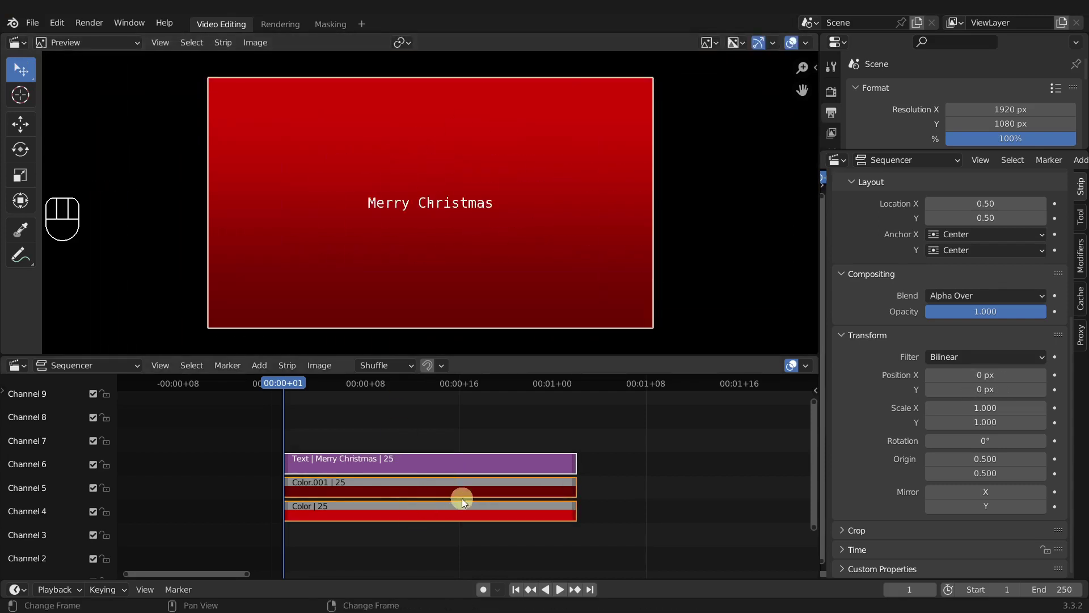
{"action": "left_click", "coordinate": [448, 446]}
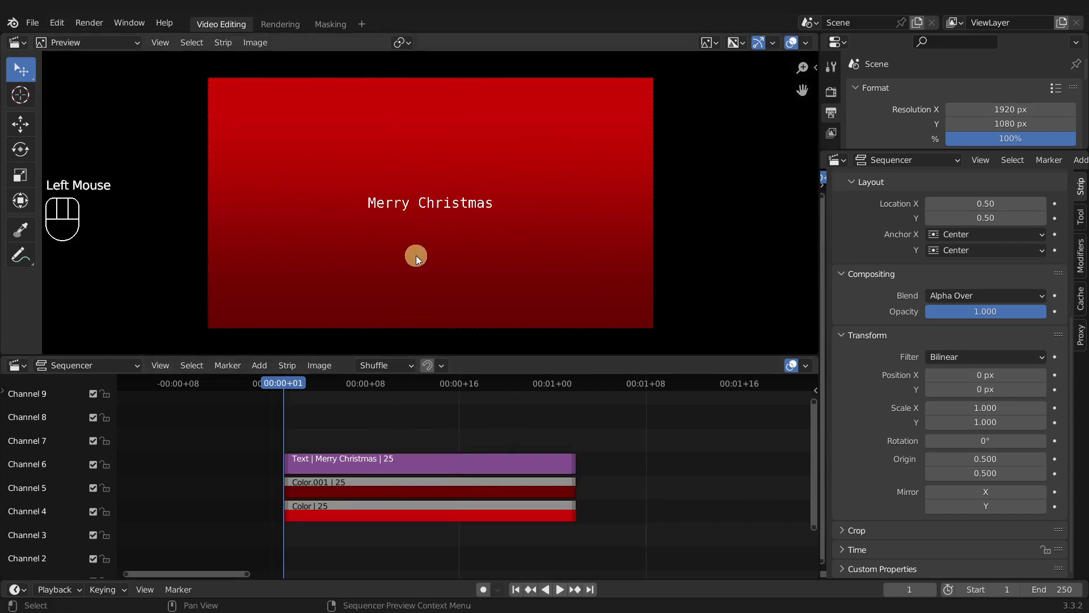
{"action": "left_click", "coordinate": [413, 469]}
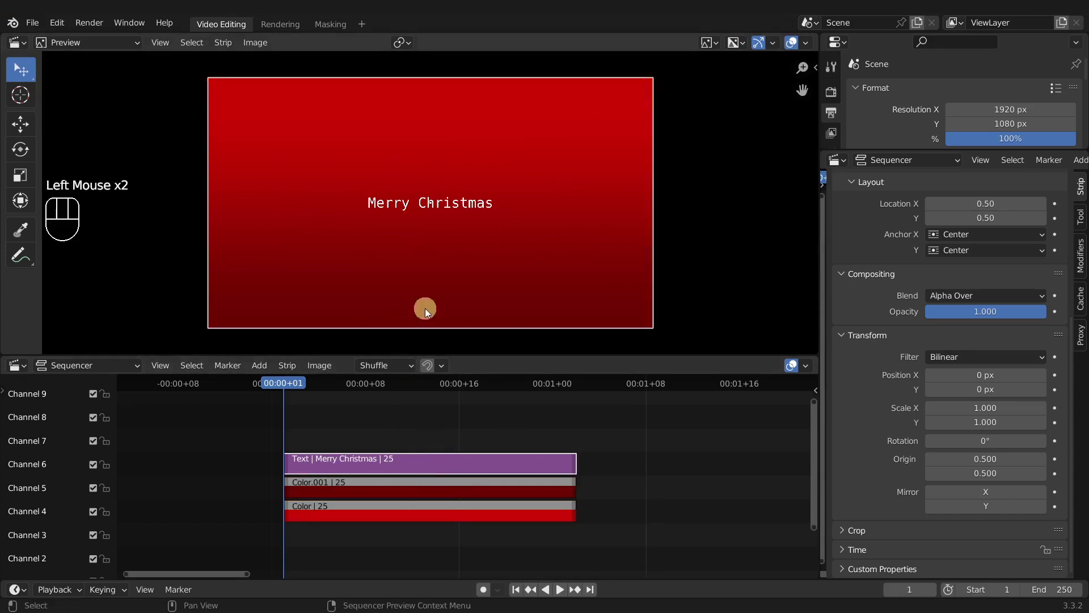
{"action": "mouse_move", "coordinate": [409, 230]}
{"action": "left_mouse_down"}
{"action": "mouse_move", "coordinate": [467, 284]}
{"action": "mouse_move", "coordinate": [516, 204]}
{"action": "mouse_move", "coordinate": [418, 239]}
{"action": "left_mouse_up"}
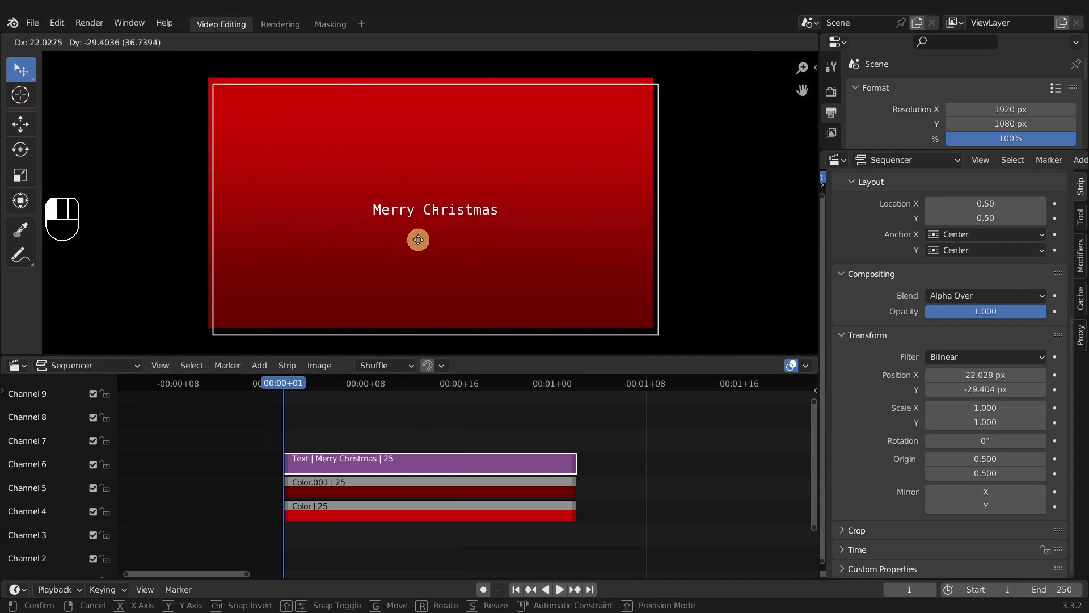
{"action": "left_click", "coordinate": [446, 245]}
{"action": "mouse_move", "coordinate": [396, 463]}
{"action": "left_mouse_down"}
{"action": "mouse_move", "coordinate": [599, 477]}
{"action": "mouse_move", "coordinate": [630, 450]}
{"action": "mouse_move", "coordinate": [475, 445]}
{"action": "mouse_move", "coordinate": [407, 453]}
{"action": "mouse_move", "coordinate": [397, 464]}
{"action": "left_mouse_up"}
{"action": "key", "text": "r"}
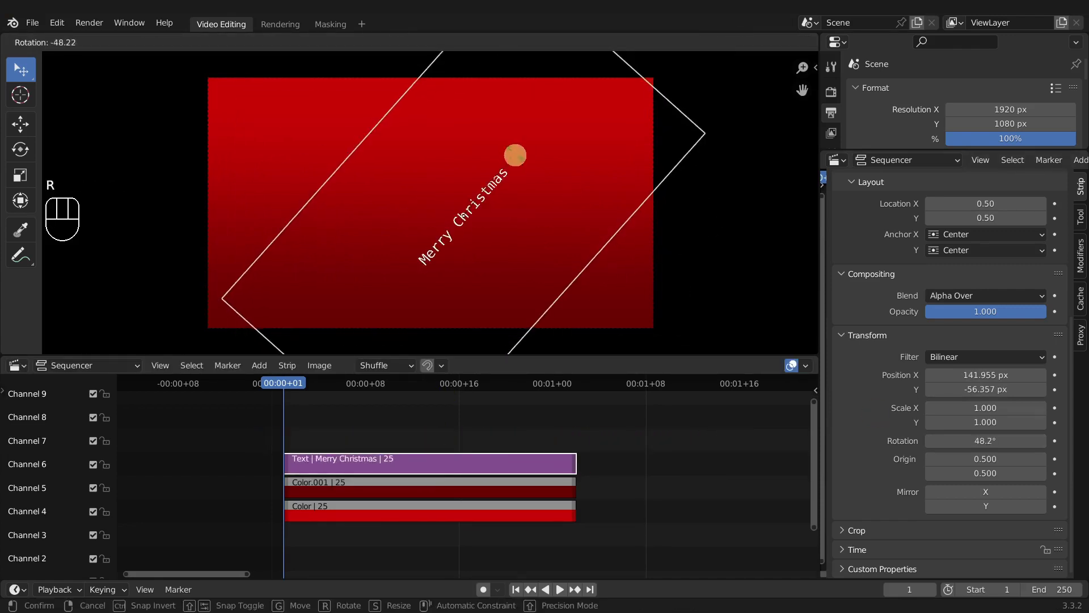
{"action": "left_click", "coordinate": [462, 213]}
{"action": "left_click_drag", "start_coordinate": [462, 213], "coordinate": [576, 262]}
{"action": "key", "text": "s"}
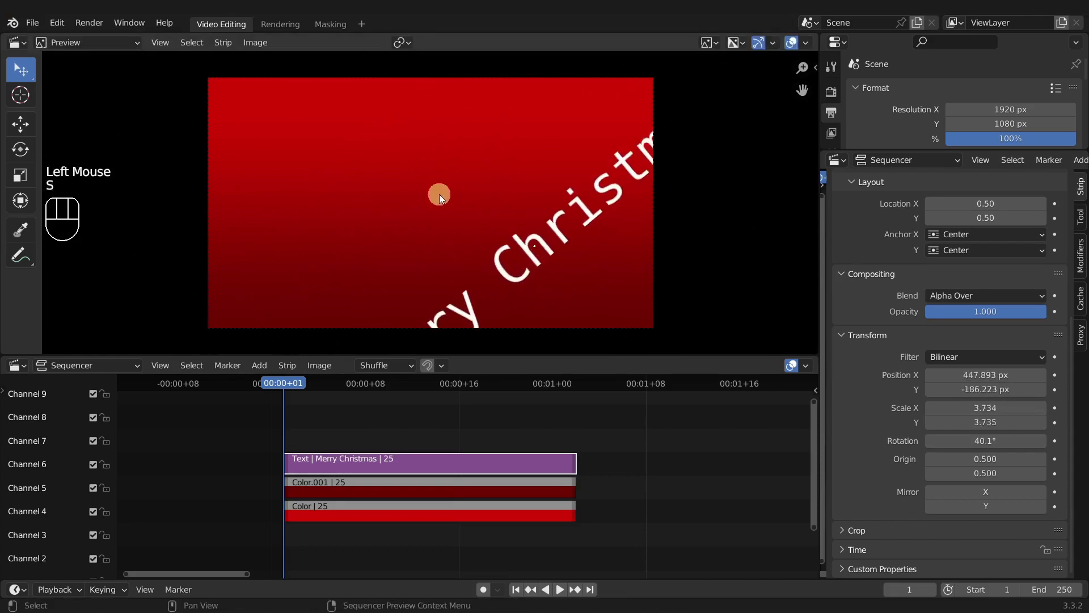
{"action": "key", "text": "alt+r"}
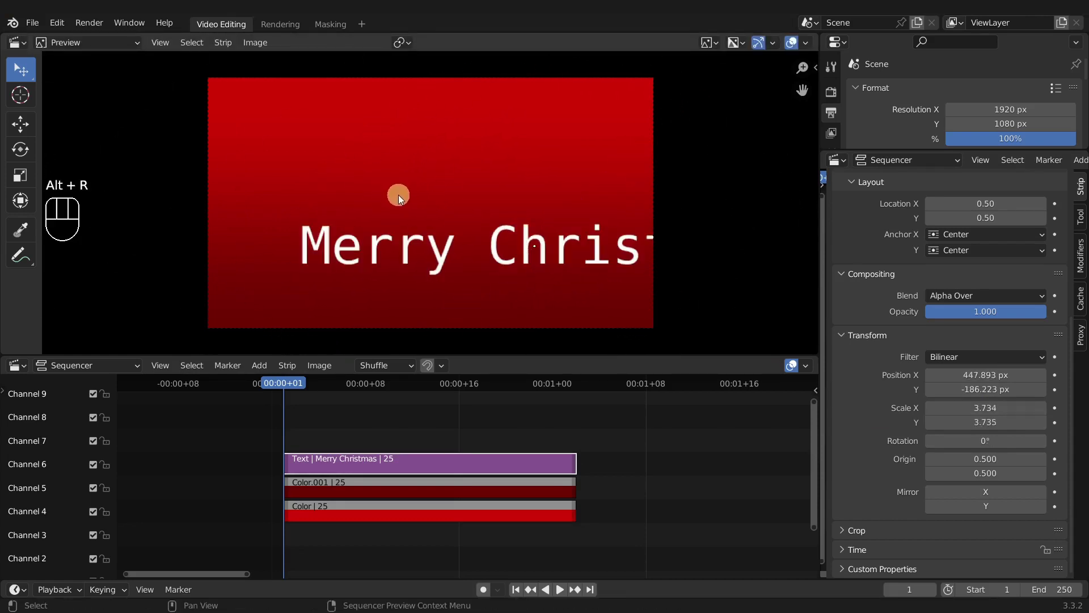
{"action": "key", "text": "alt+s"}
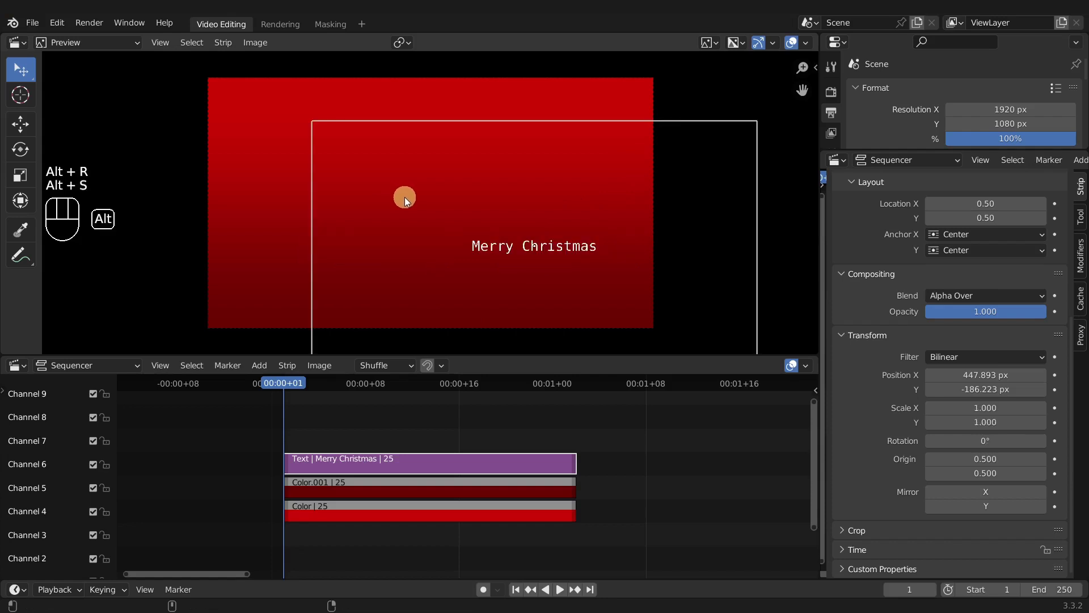
{"action": "key", "text": "alt+g"}
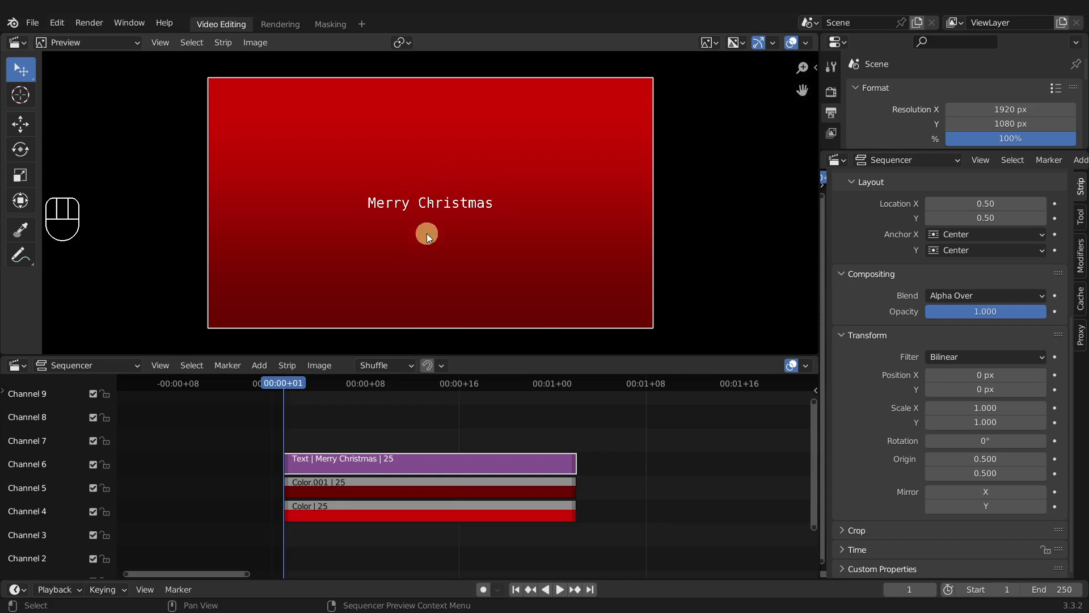
- Raise Wrap Width from 0.00, then settle on 0.27 so Merry Christmas splits onto two lines
{"action": "scroll", "coordinate": [932, 326], "scroll_direction": "up", "scroll_amount": 8}
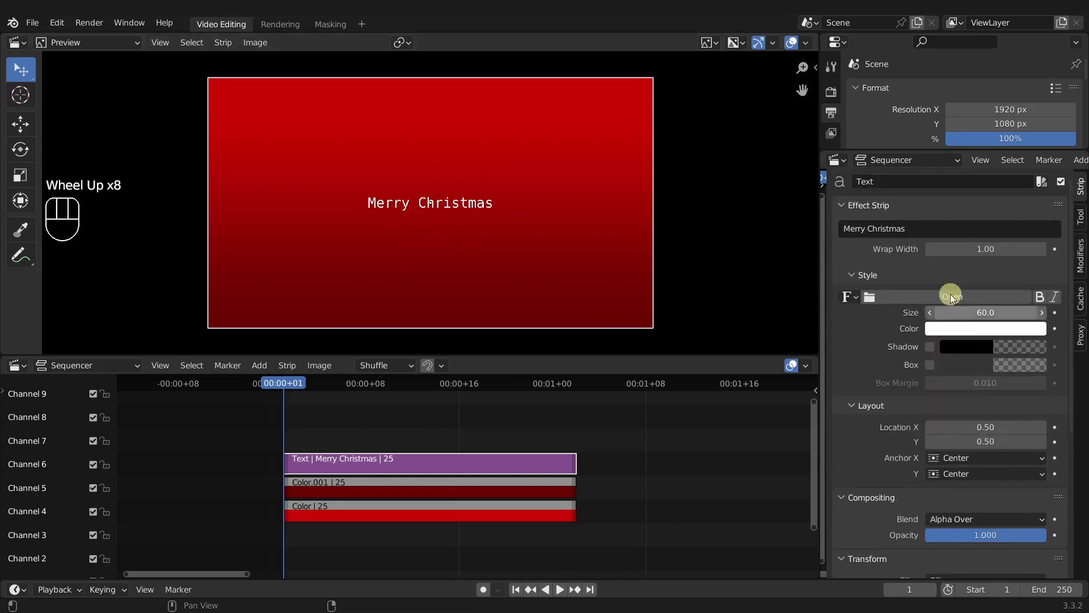
{"action": "left_click", "coordinate": [979, 250]}
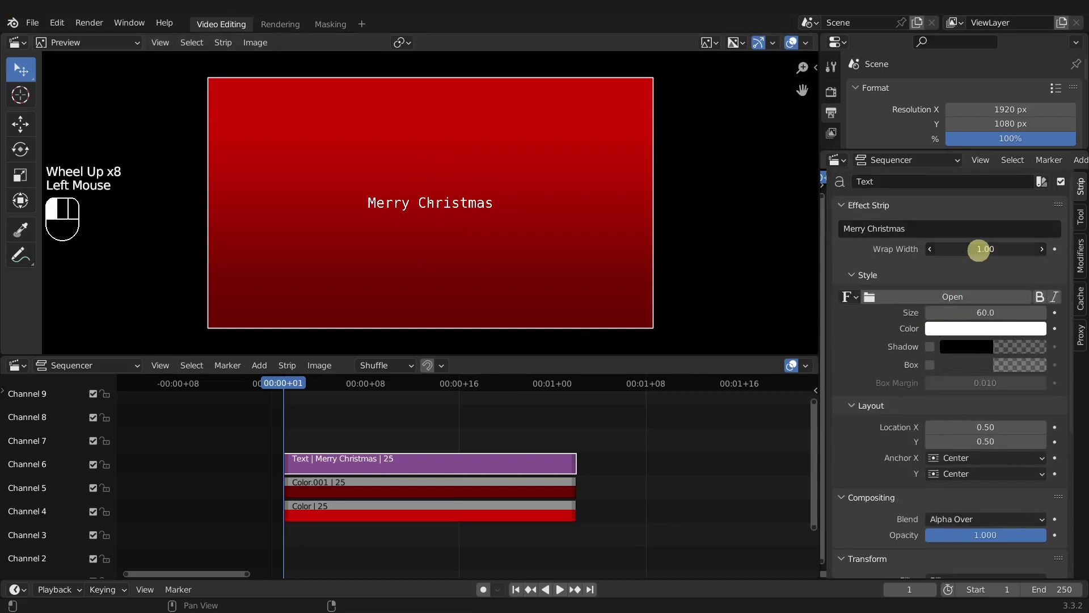
{"action": "left_click_drag", "start_coordinate": [986, 249], "coordinate": [931, 252]}
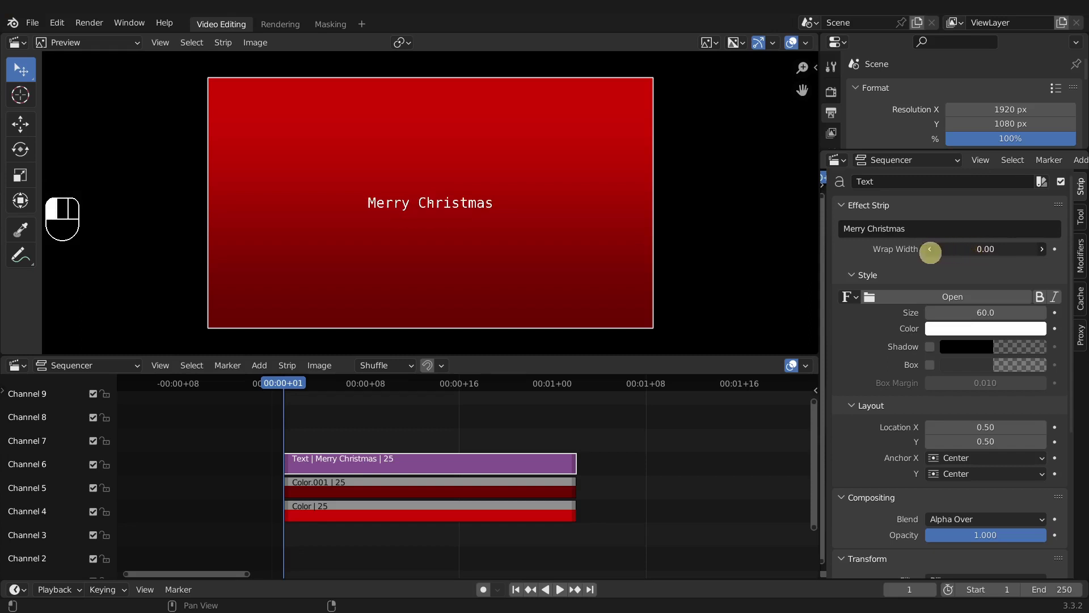
{"action": "scroll", "coordinate": [420, 210], "scroll_direction": "up", "scroll_amount": 3}
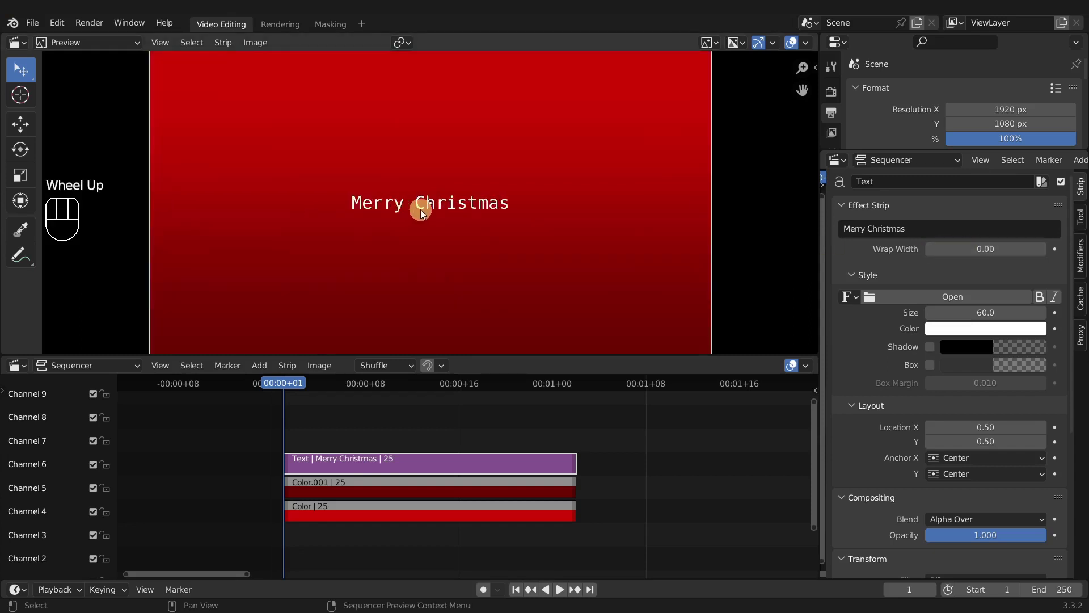
{"action": "scroll", "coordinate": [432, 212], "scroll_direction": "down", "scroll_amount": 2}
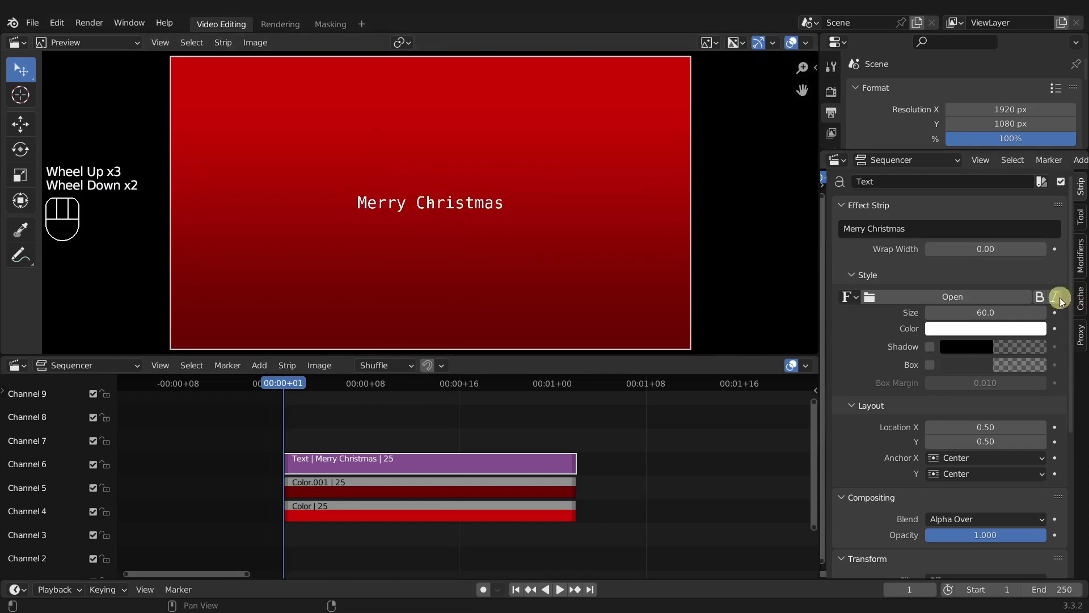
{"action": "left_click", "coordinate": [990, 250]}
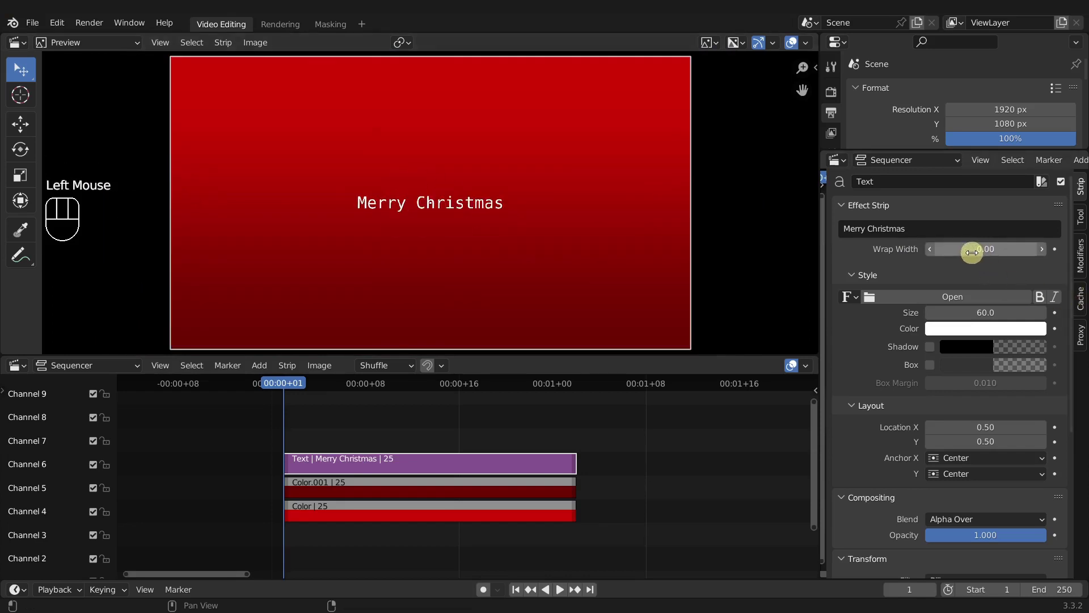
{"action": "mouse_move", "coordinate": [975, 249]}
{"action": "left_mouse_down"}
{"action": "mouse_move", "coordinate": [986, 250]}
{"action": "mouse_move", "coordinate": [942, 253]}
{"action": "mouse_move", "coordinate": [1004, 244]}
{"action": "mouse_move", "coordinate": [992, 250]}
{"action": "left_mouse_up"}
{"action": "left_click", "coordinate": [993, 249]}
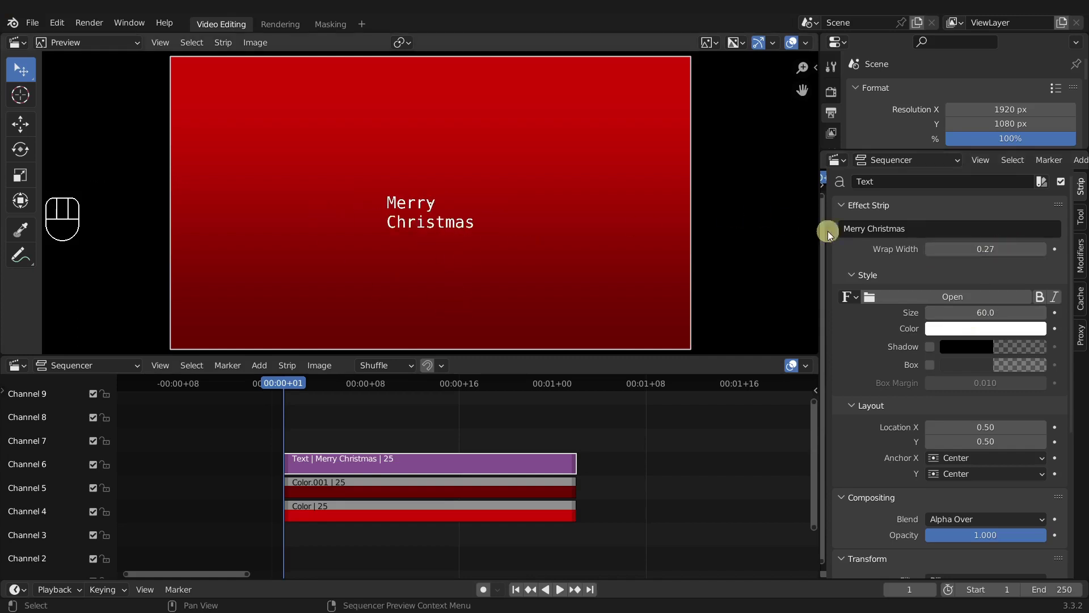
{"action": "left_click", "coordinate": [944, 227]}
- Append 'and a Happy New Year' to the text and set Wrap Width to 0.29
{"action": "left_click", "coordinate": [944, 230]}
{"action": "type", "text": "and "}
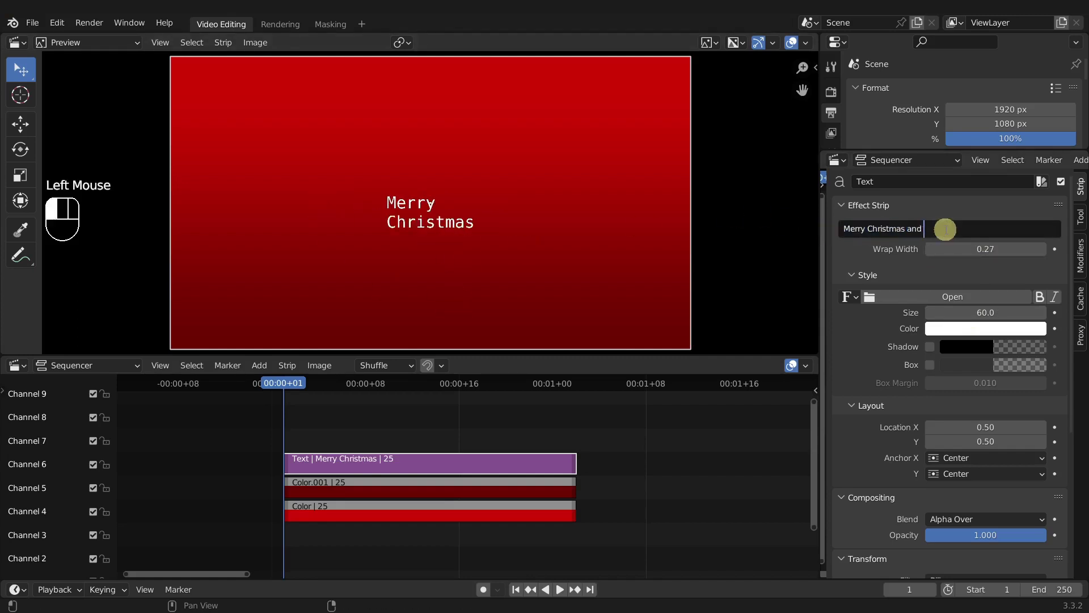
{"action": "type", "text": "a Happy New Year"}
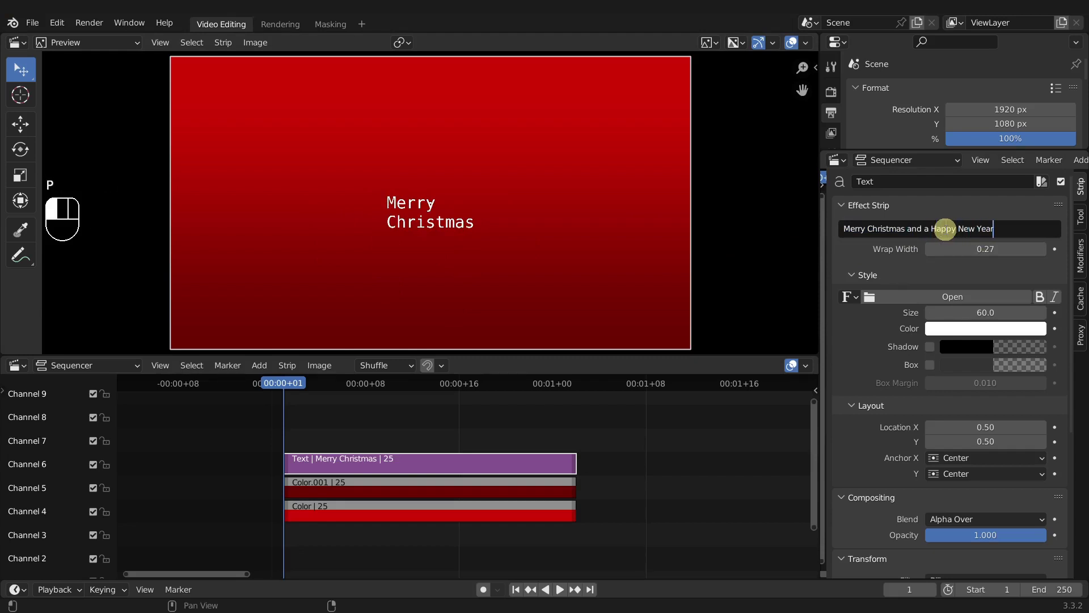
{"action": "key", "text": "Return"}
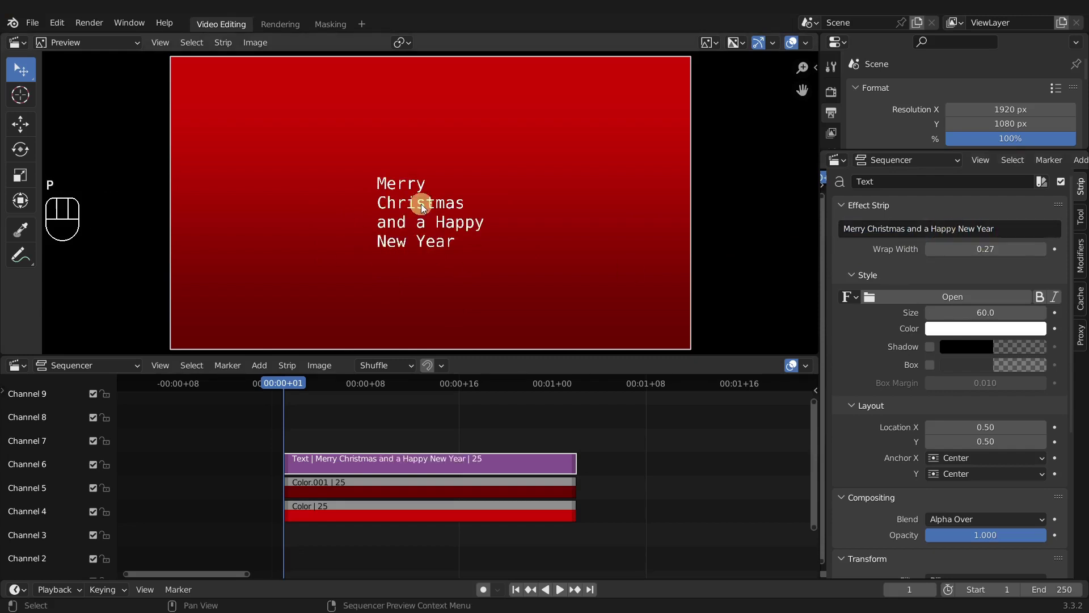
{"action": "left_click_drag", "start_coordinate": [971, 248], "coordinate": [994, 250]}
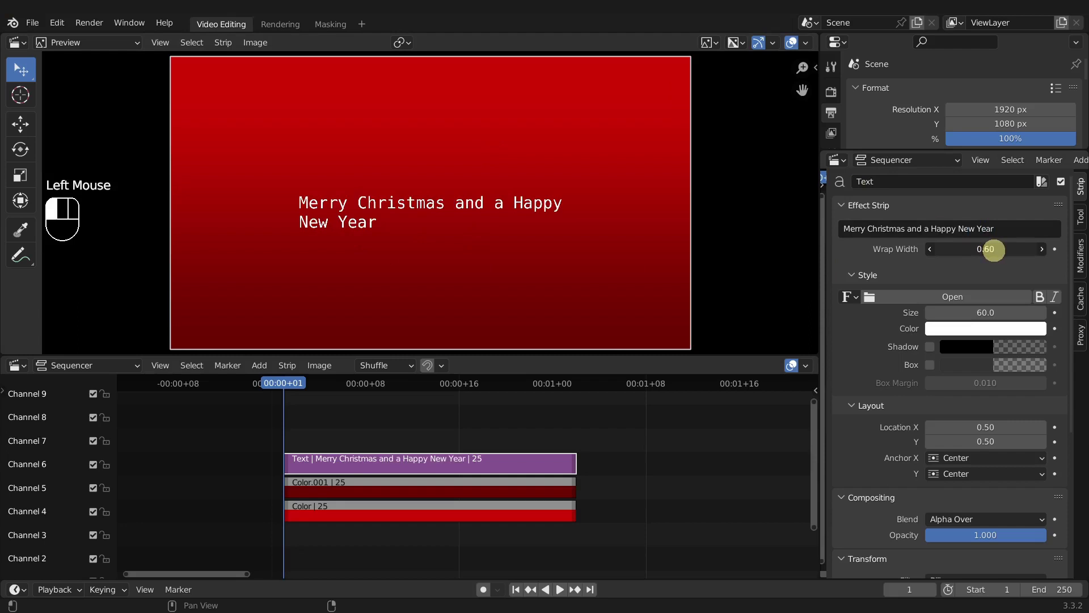
{"action": "left_click_drag", "start_coordinate": [994, 250], "coordinate": [971, 248]}
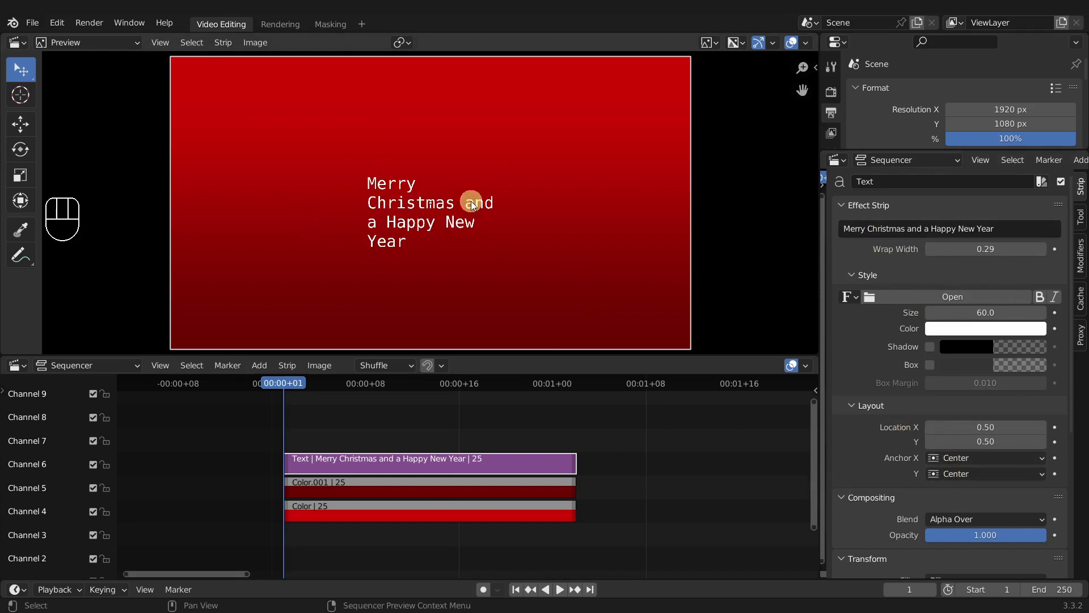
- Shorten the greeting text strip to read 'Merry Christmas'
{"action": "left_click", "coordinate": [1034, 229]}
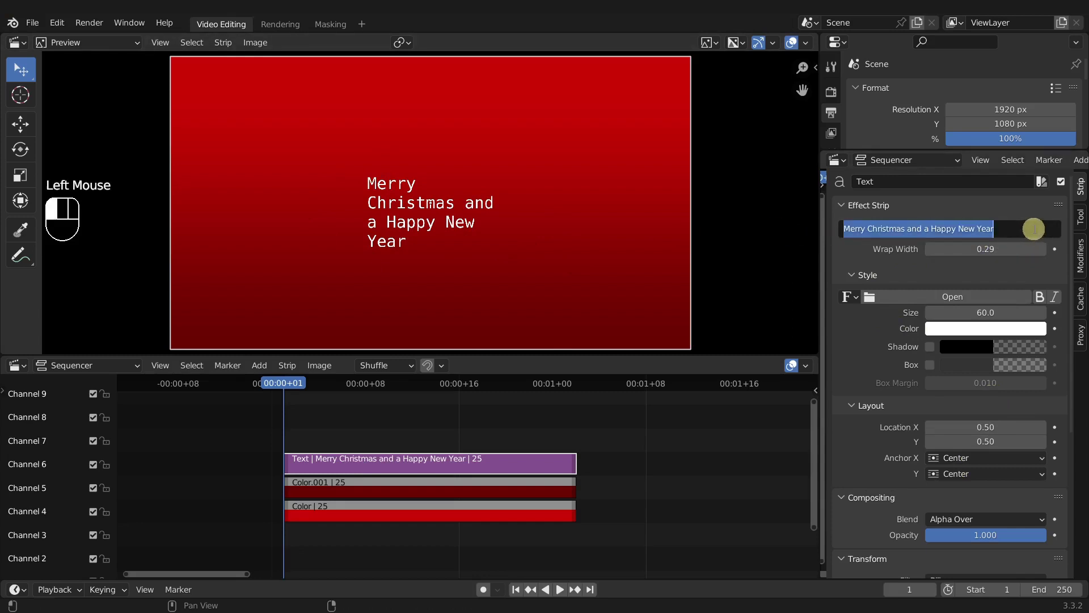
{"action": "left_click", "coordinate": [1034, 228]}
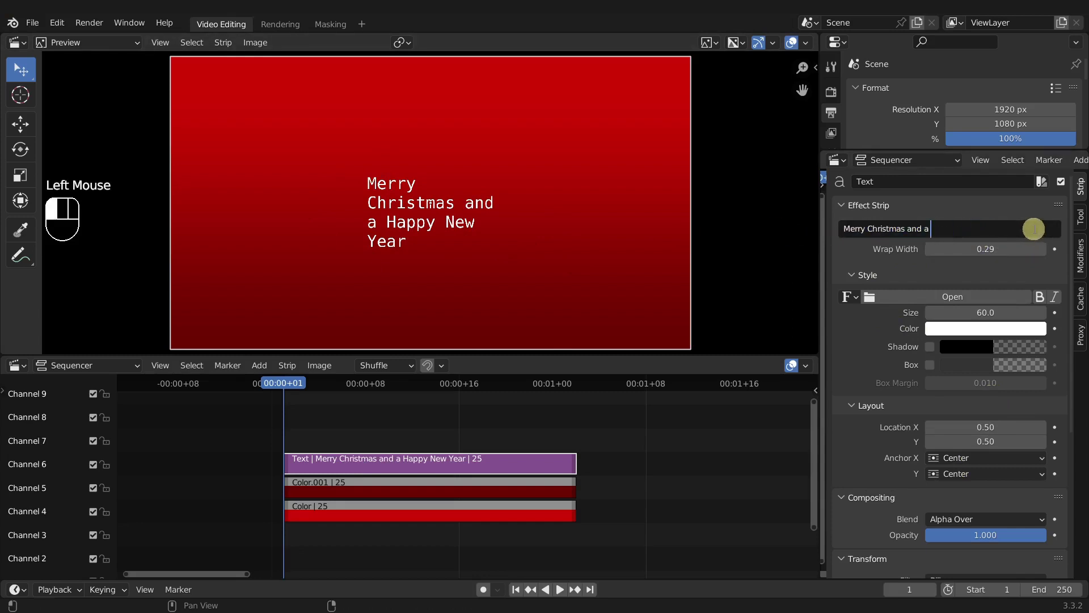
{"action": "key", "text": "BackSpace"}
{"action": "key", "text": "BackSpace"}
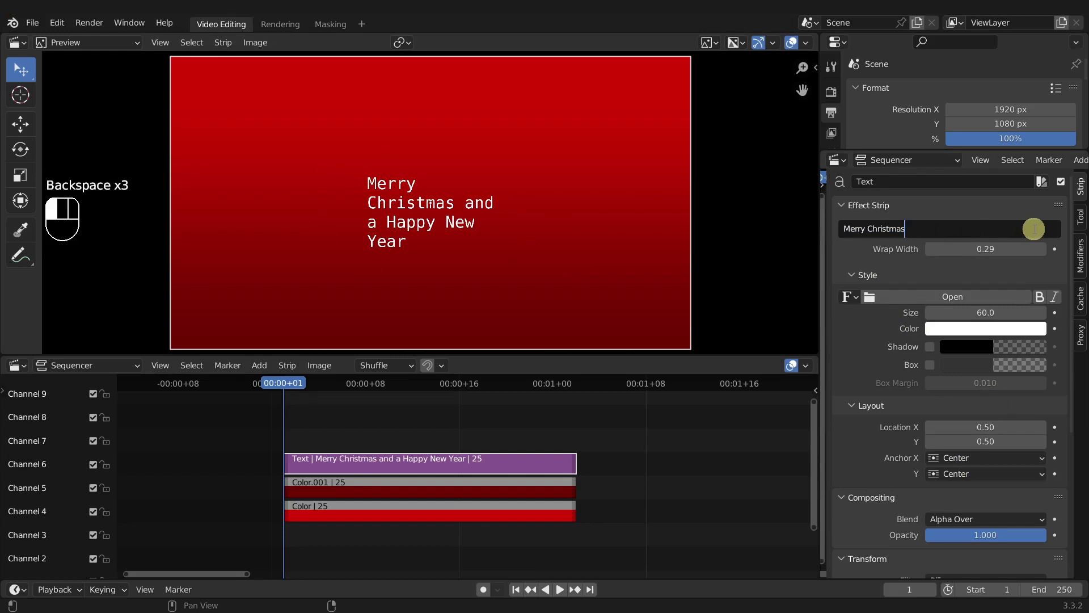
{"action": "key", "text": "Return"}
- Duplicate the strip into channel 7 as 'Merry' and change the original to 'Christmas'
{"action": "left_click", "coordinate": [359, 465], "text": "shift"}
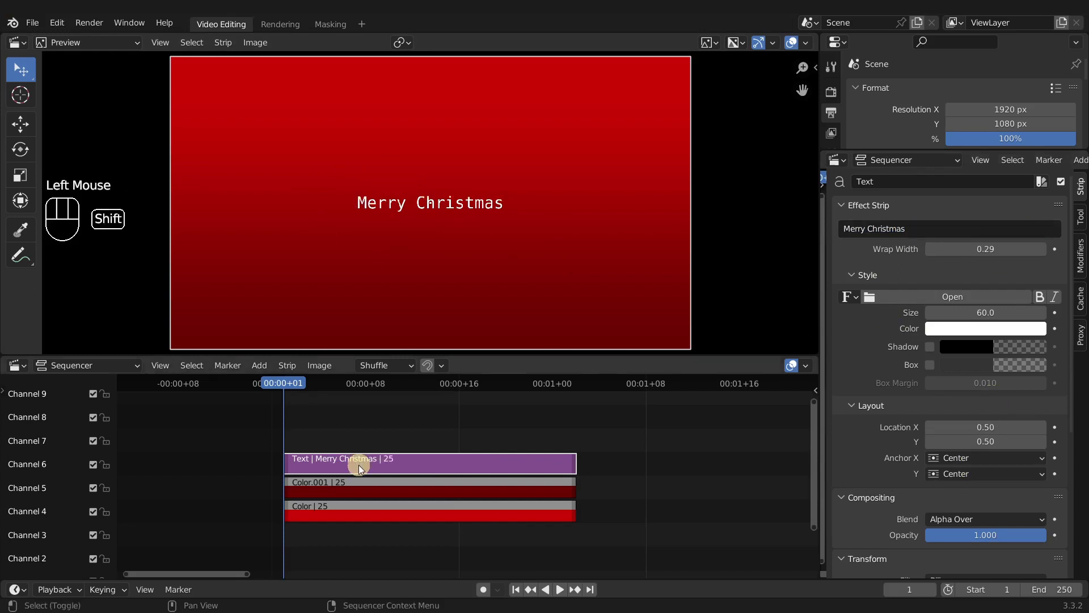
{"action": "key", "text": "shift+d"}
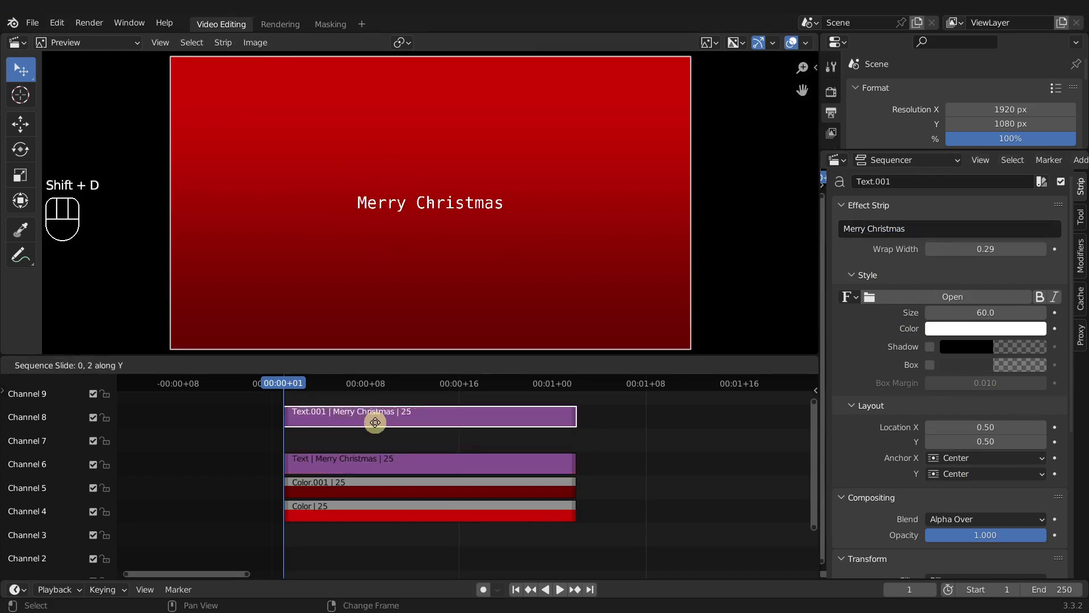
{"action": "left_click", "coordinate": [366, 441]}
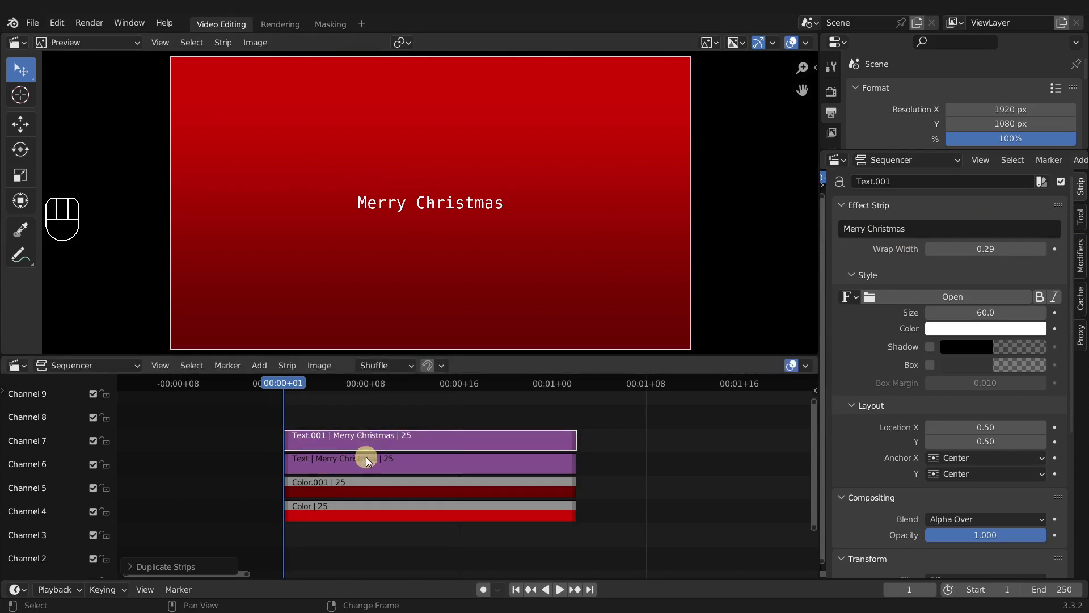
{"action": "left_click", "coordinate": [924, 231]}
{"action": "key", "text": "BackSpace"}
{"action": "key", "text": "BackSpace"}
{"action": "left_click", "coordinate": [398, 462]}
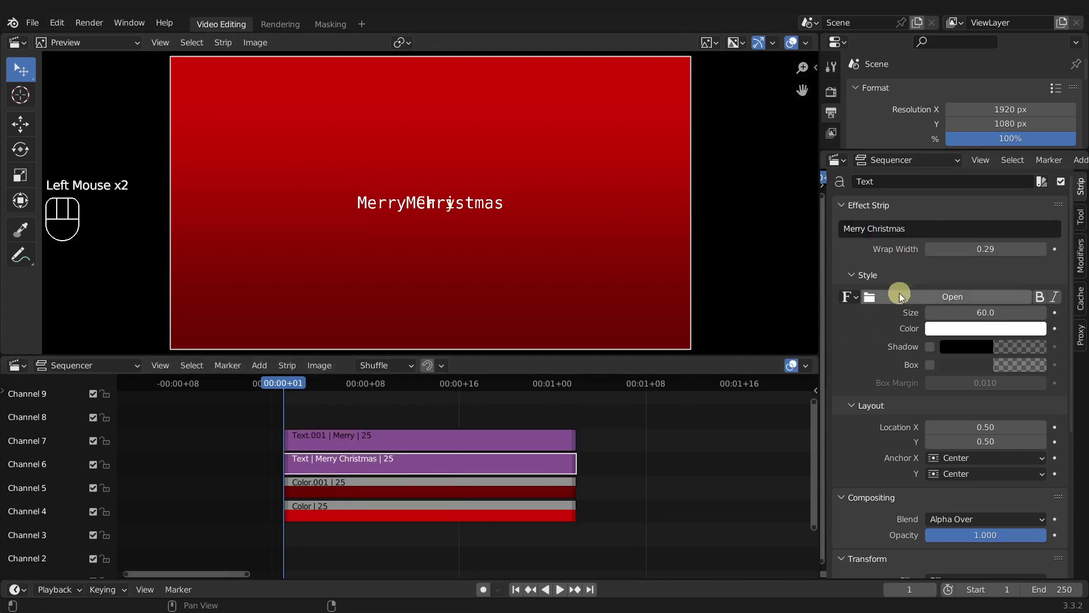
{"action": "double_click", "coordinate": [851, 228]}
{"action": "key", "text": "BackSpace"}
{"action": "key", "text": "Return"}
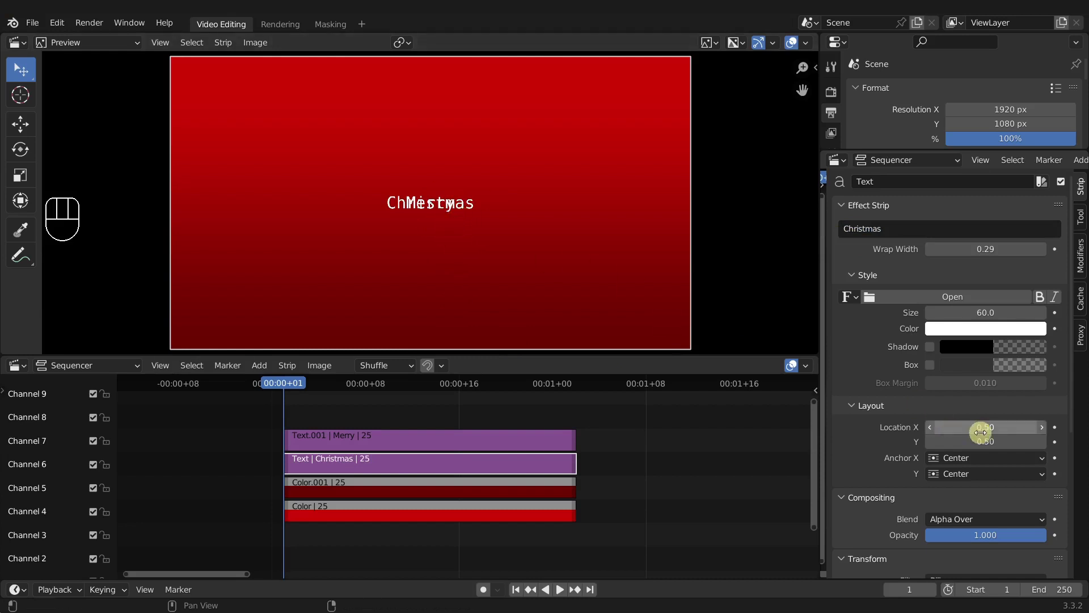
- Move the Christmas text vertically so it sits below Merry
{"action": "left_click_drag", "start_coordinate": [982, 441], "coordinate": [1014, 433], "text": "shift"}
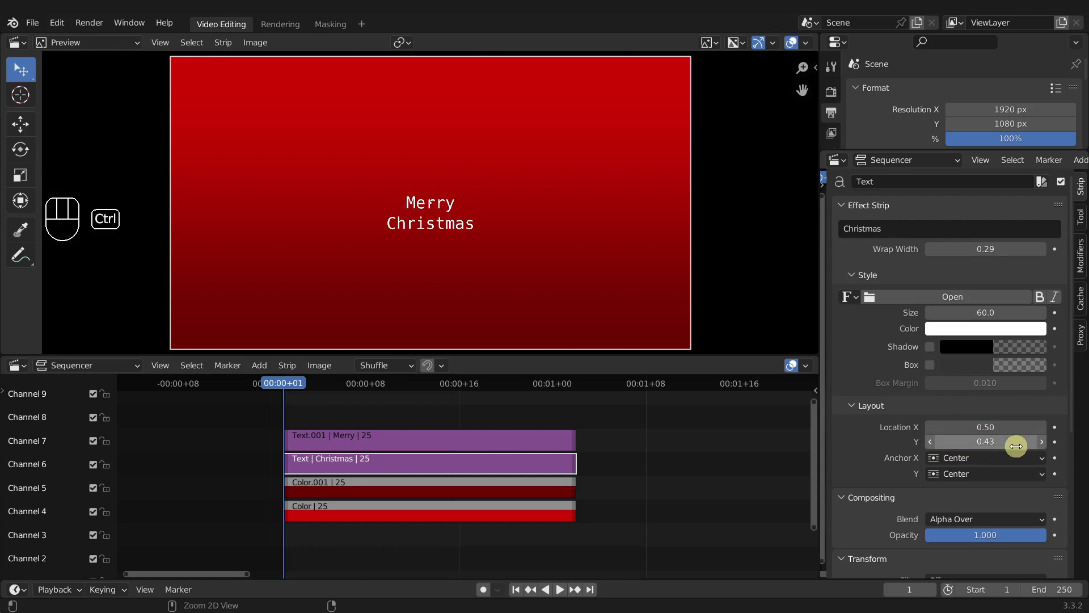
{"action": "key", "text": "ctrl+z"}
{"action": "left_click", "coordinate": [467, 214]}
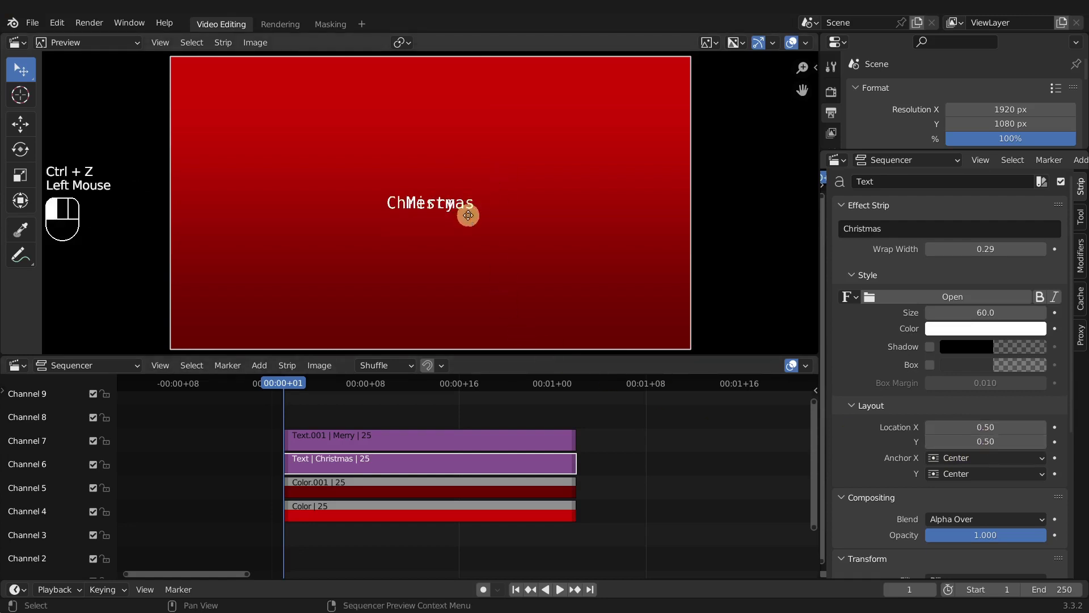
{"action": "left_click_drag", "start_coordinate": [468, 215], "coordinate": [554, 236]}
{"action": "key", "text": "x"}
{"action": "key", "text": "y"}
{"action": "left_click", "coordinate": [553, 237]}
- Duplicate the Christmas strip into channel 8 and the Merry strip into channel 9
{"action": "key", "text": "shift+d"}
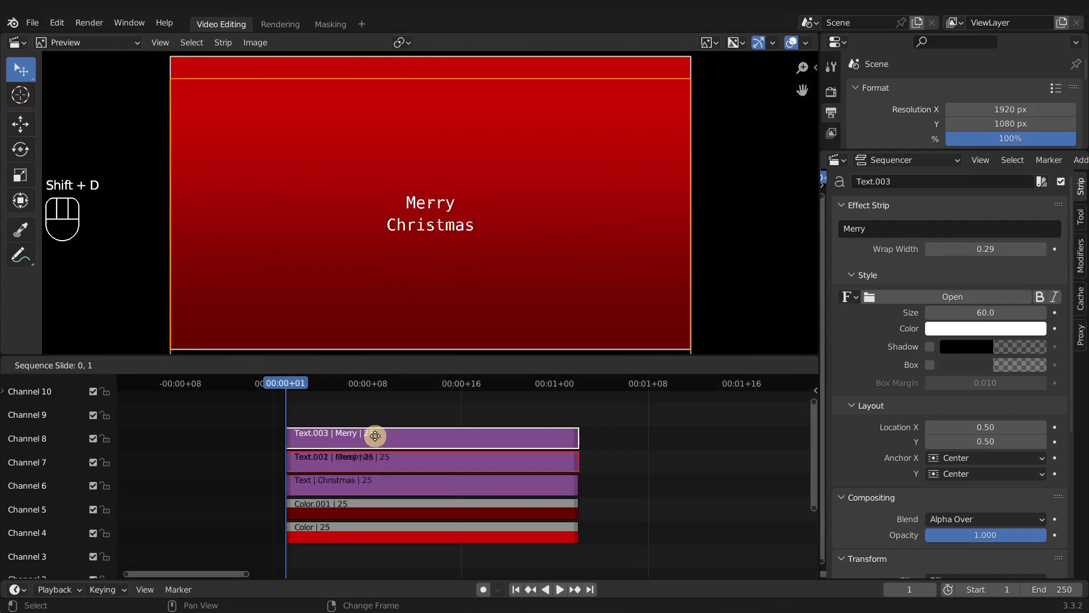
{"action": "left_click", "coordinate": [372, 433]}
{"action": "left_click", "coordinate": [373, 457]}
{"action": "key", "text": "shift+d"}
{"action": "left_click", "coordinate": [366, 413]}
- Retype the Merry copy as 'and a' and the Christmas copy as 'Happy New Year'
{"action": "double_click", "coordinate": [910, 227]}
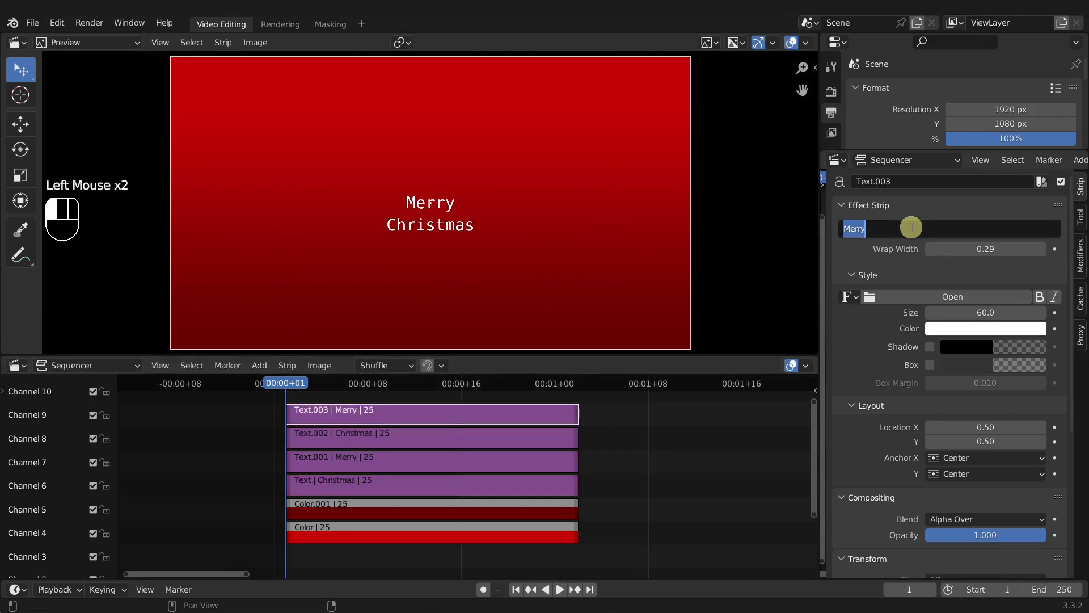
{"action": "left_click", "coordinate": [377, 433]}
{"action": "double_click", "coordinate": [855, 265]}
{"action": "double_click", "coordinate": [890, 229]}
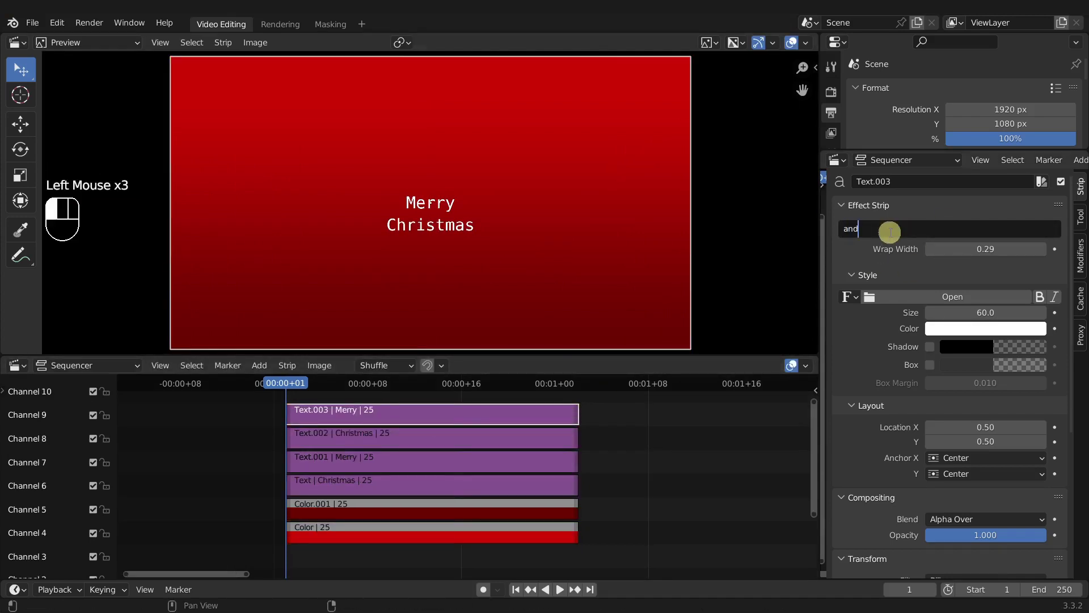
{"action": "type", "text": "and a"}
{"action": "key", "text": "Return"}
{"action": "left_click", "coordinate": [449, 437]}
{"action": "double_click", "coordinate": [886, 227]}
{"action": "type", "text": "Happy New Year"}
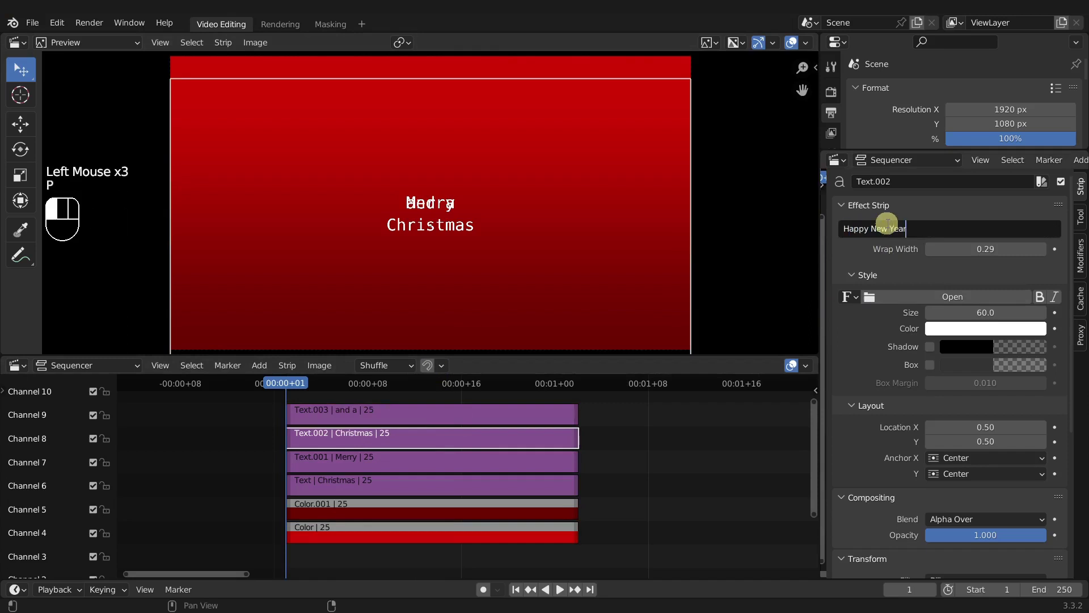
{"action": "key", "text": "Return"}
- Box-select the 'and a' and 'Happy New Year' strips and lower them under Christmas
{"action": "left_click", "coordinate": [357, 443]}
{"action": "left_click", "coordinate": [307, 426], "text": "shift"}
{"action": "left_click", "coordinate": [265, 417]}
{"action": "left_click_drag", "start_coordinate": [265, 417], "coordinate": [342, 433]}
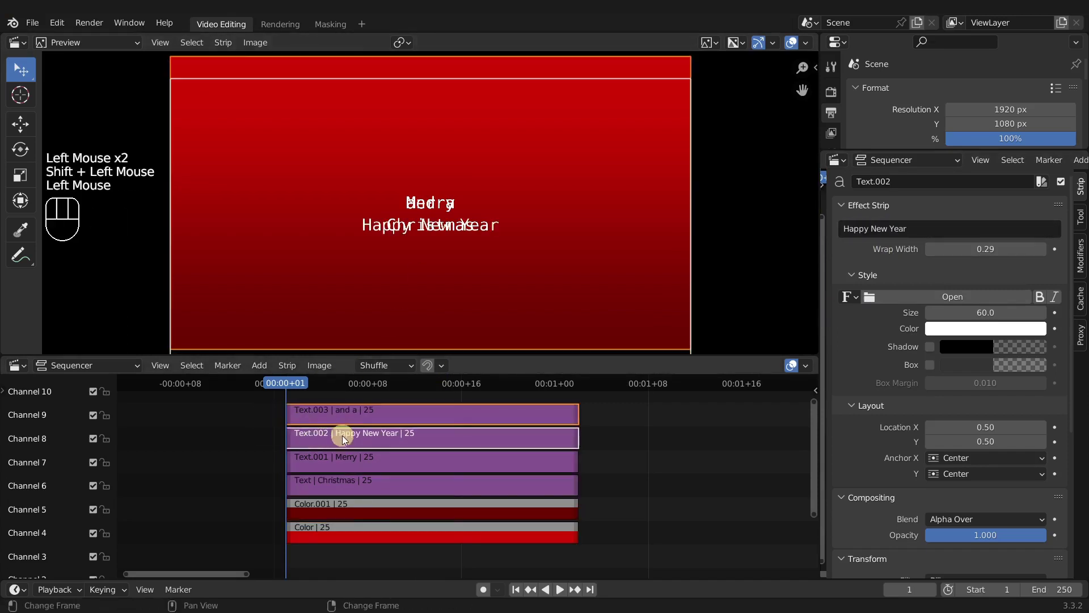
{"action": "key", "text": "g"}
{"action": "key", "text": "y"}
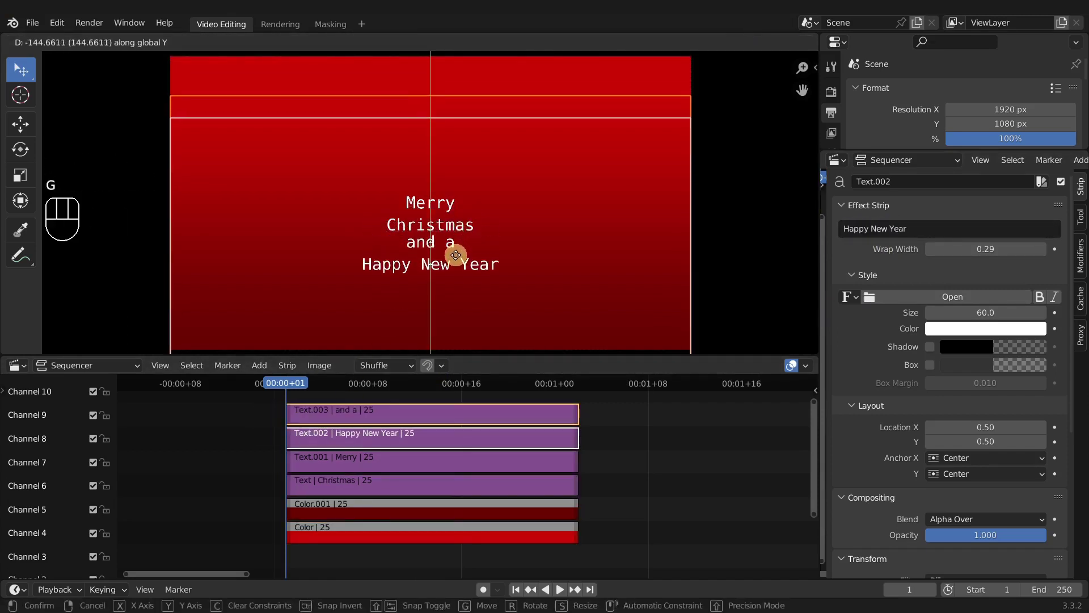
{"action": "left_click", "coordinate": [454, 256]}
- Select only the Merry text strip
{"action": "key", "text": "a"}
{"action": "left_click", "coordinate": [361, 461]}
{"action": "left_click", "coordinate": [355, 464]}
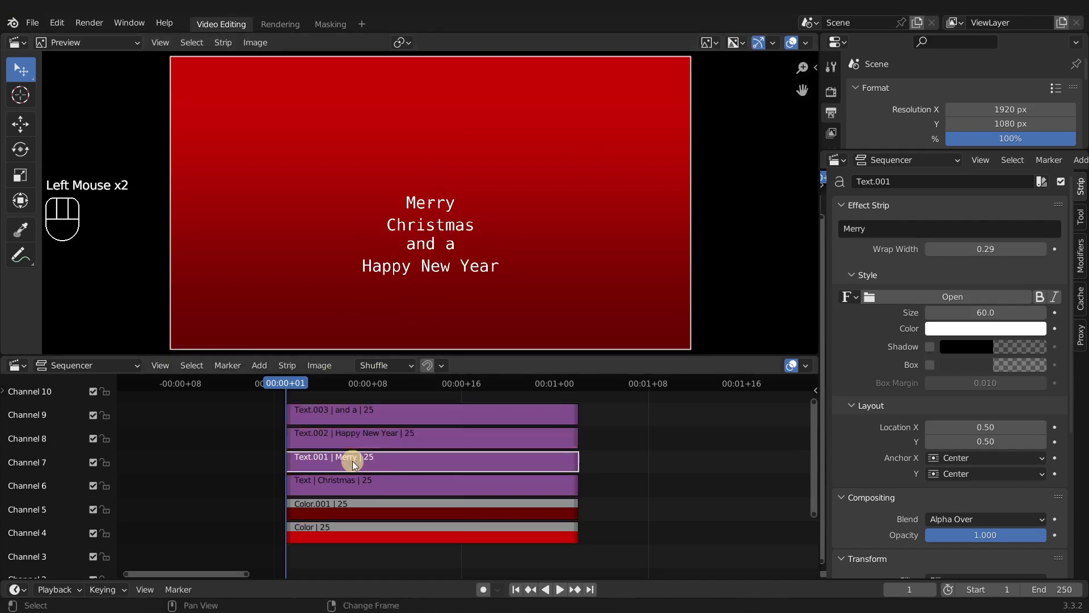
- Set the Merry text's Anchor X to Left, then select only the 'and a' strip
{"action": "left_click", "coordinate": [966, 457]}
{"action": "left_click", "coordinate": [960, 477]}
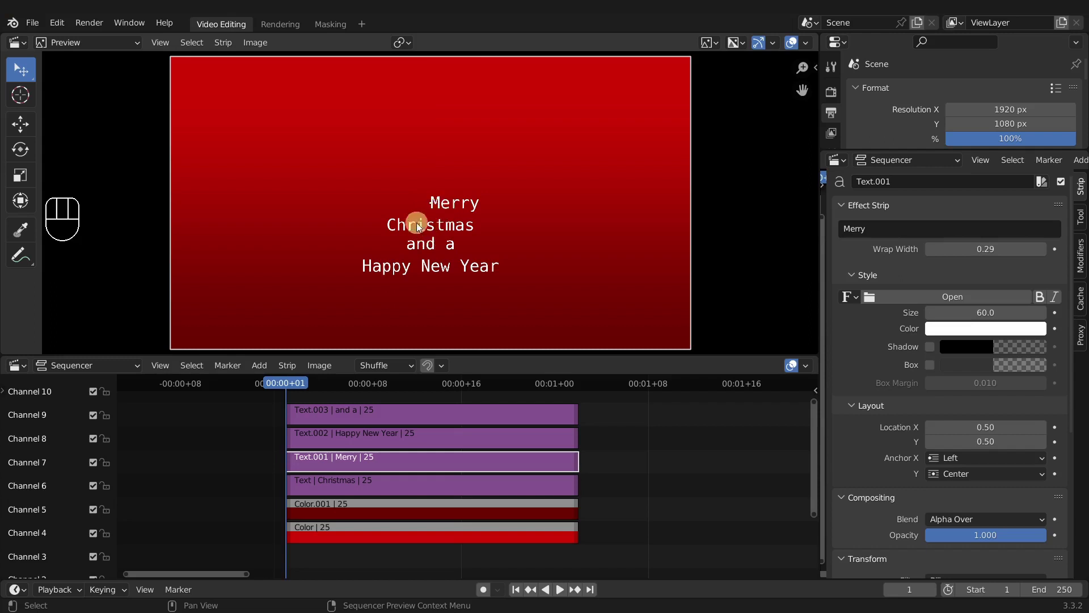
{"action": "left_click", "coordinate": [348, 414]}
{"action": "left_click", "coordinate": [345, 411]}
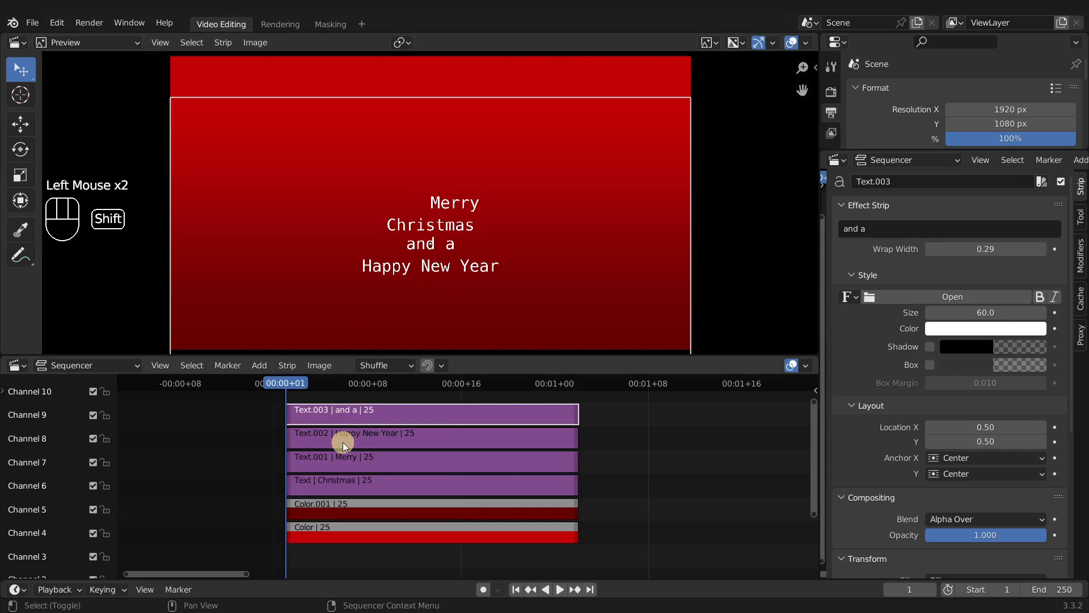
- Select all four text strips with Merry active and bring up Anchor X's context menu
{"action": "left_click", "coordinate": [342, 442], "text": "shift"}
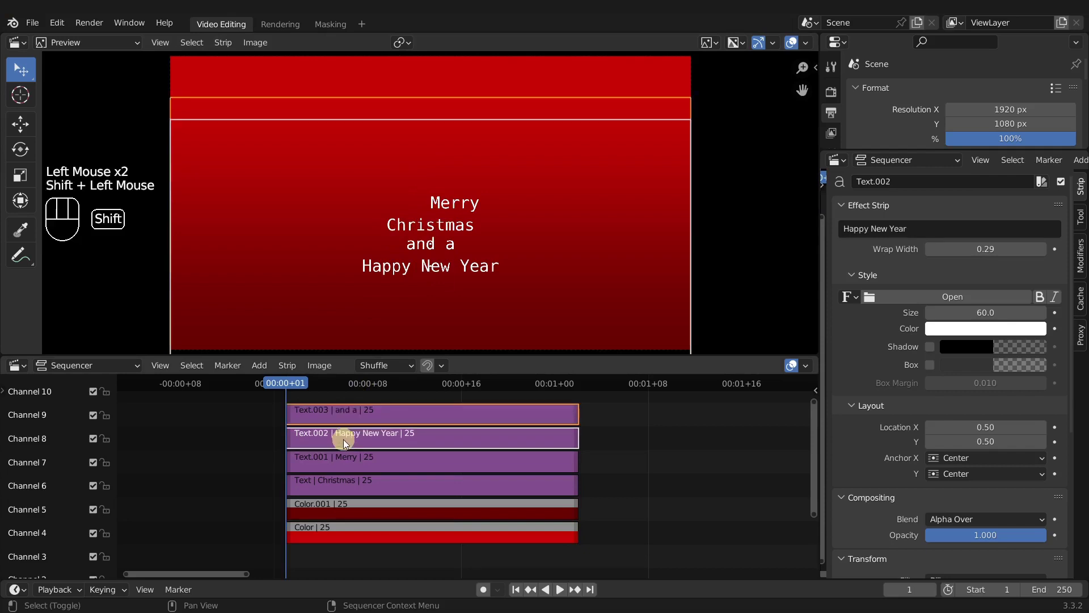
{"action": "left_click", "coordinate": [349, 481], "text": "shift"}
{"action": "left_click", "coordinate": [349, 464], "text": "shift"}
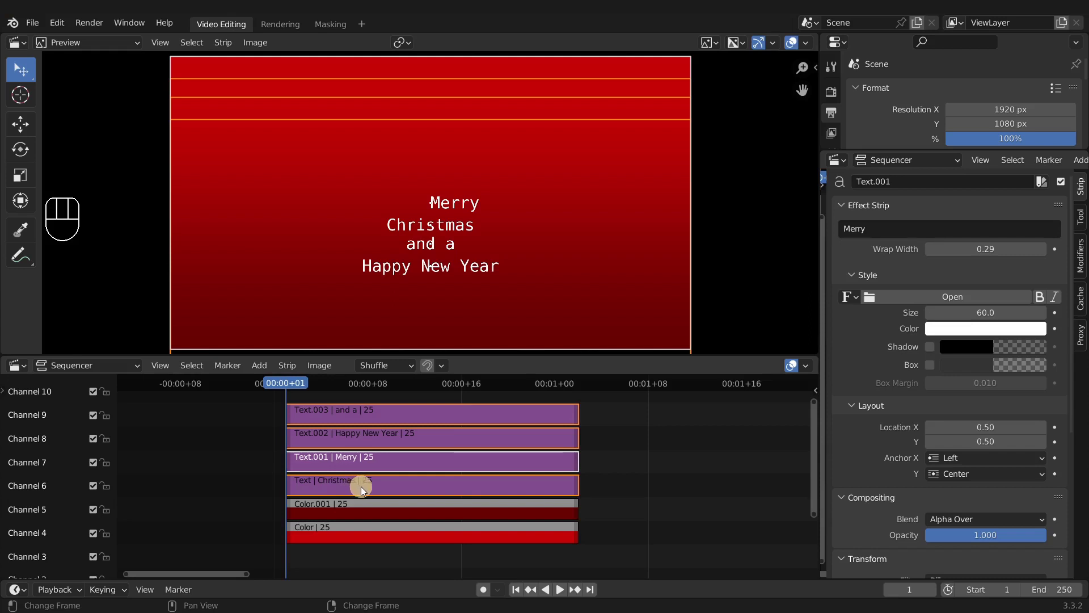
{"action": "key", "text": "shift"}
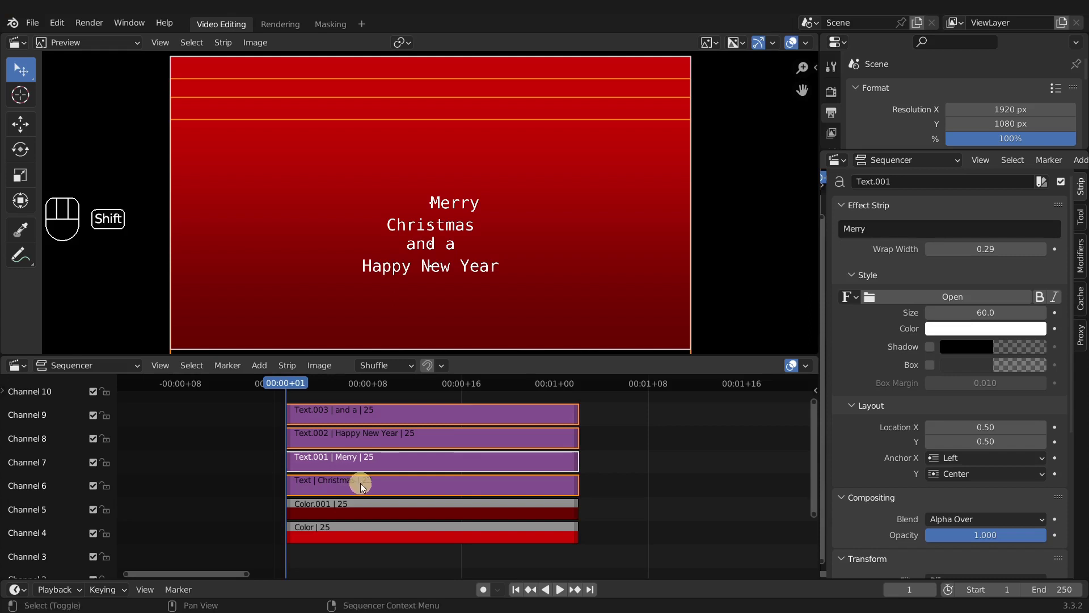
{"action": "left_click", "coordinate": [408, 485], "text": "shift"}
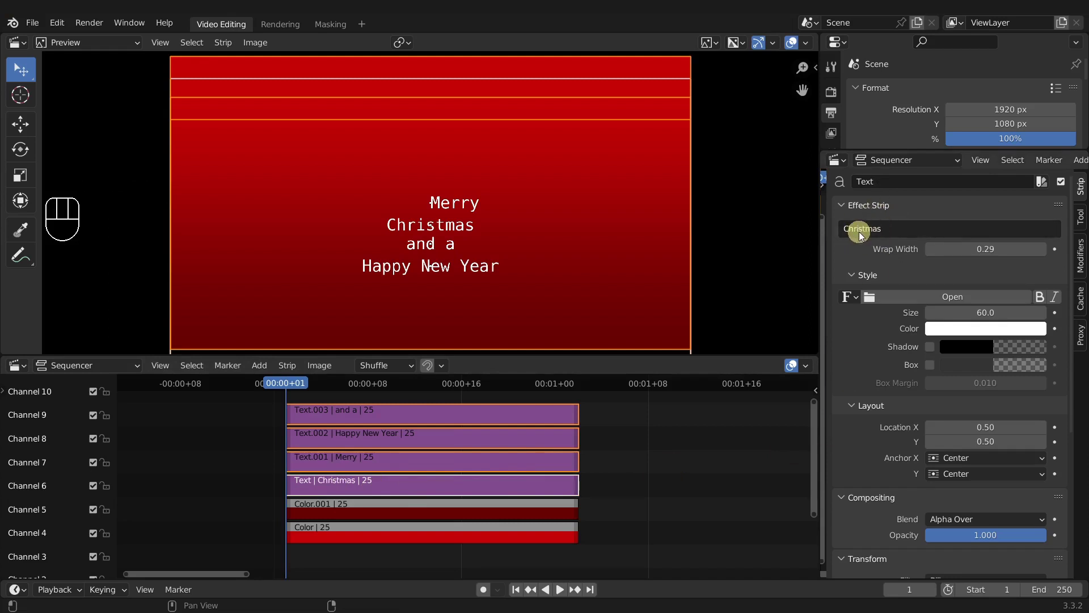
{"action": "left_click", "coordinate": [373, 464], "text": "shift"}
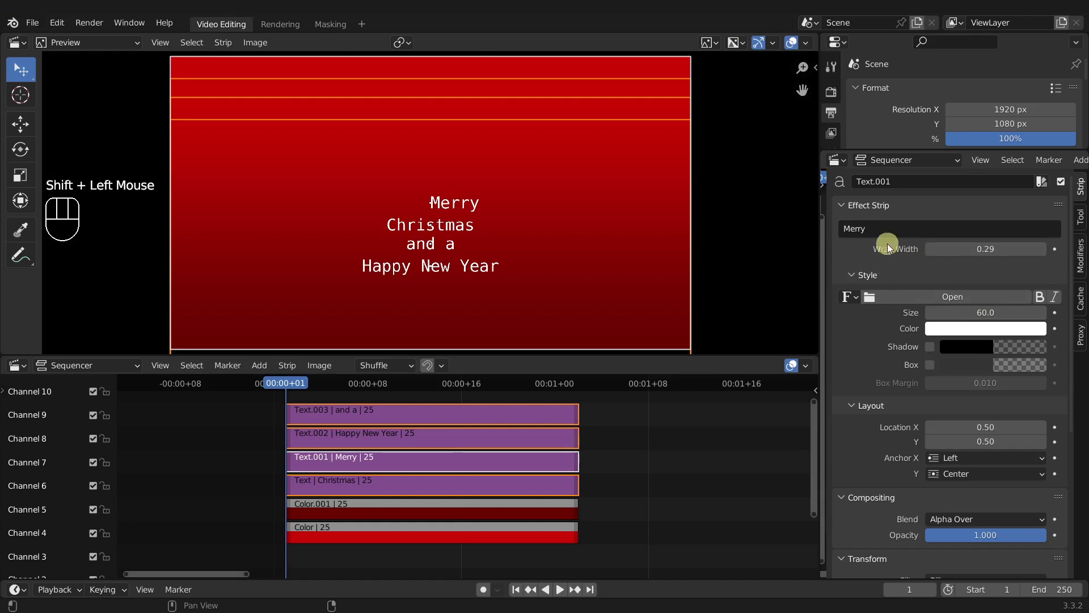
{"action": "right_click", "coordinate": [959, 457]}
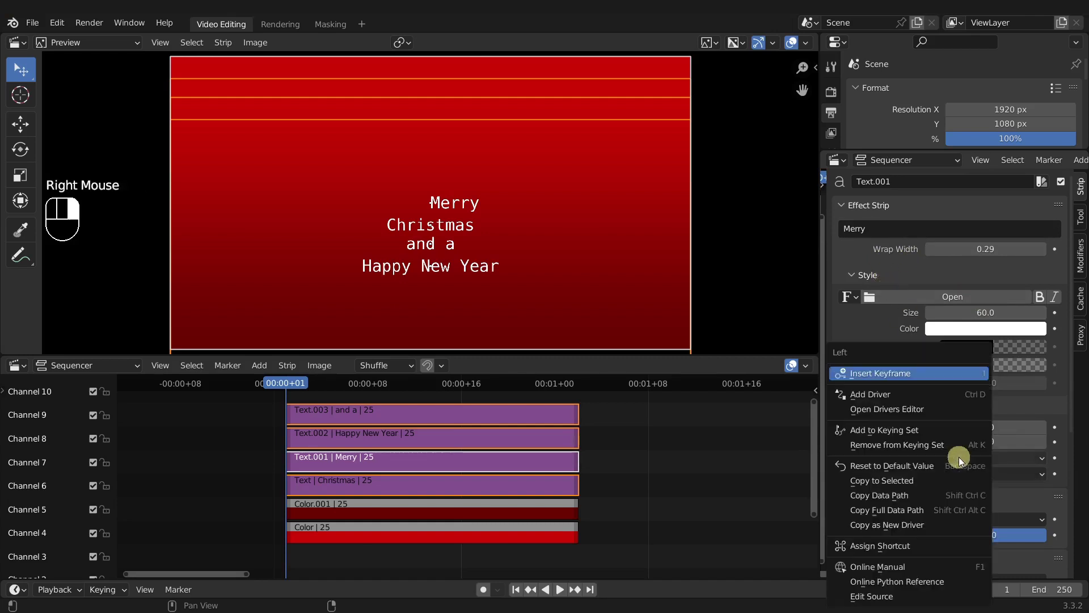
- Copy Left anchoring to all text strips, then switch them all to Right anchoring
{"action": "left_click", "coordinate": [887, 479]}
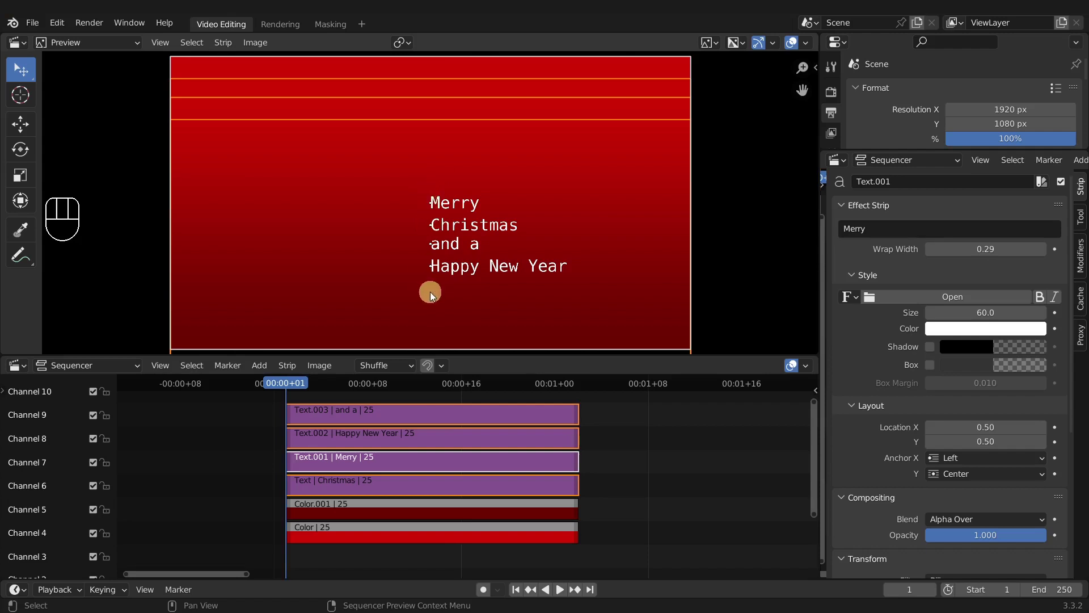
{"action": "left_click", "coordinate": [984, 458]}
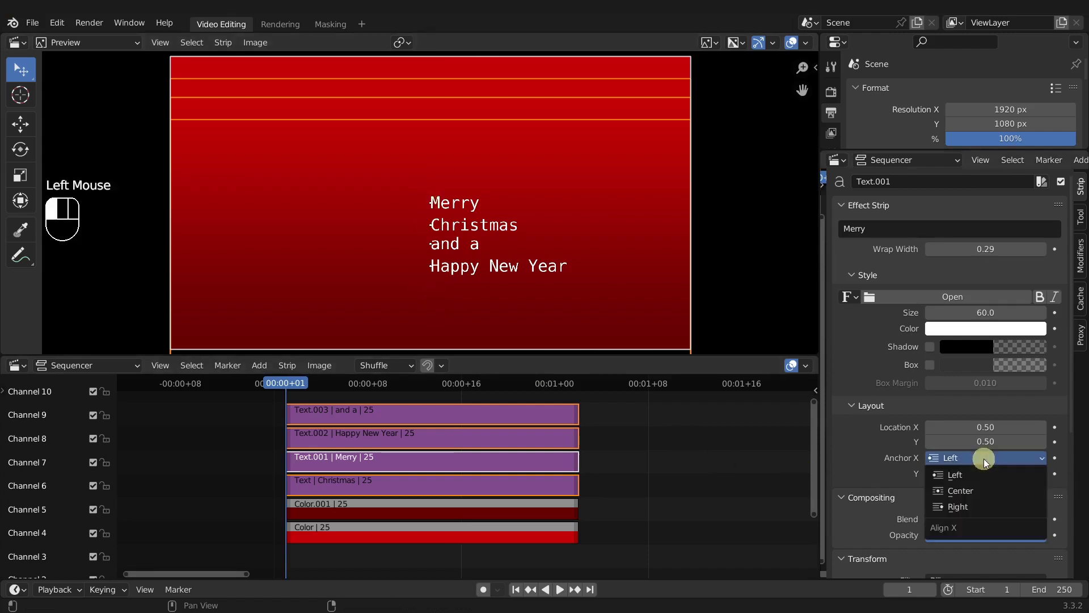
{"action": "left_click", "coordinate": [978, 504]}
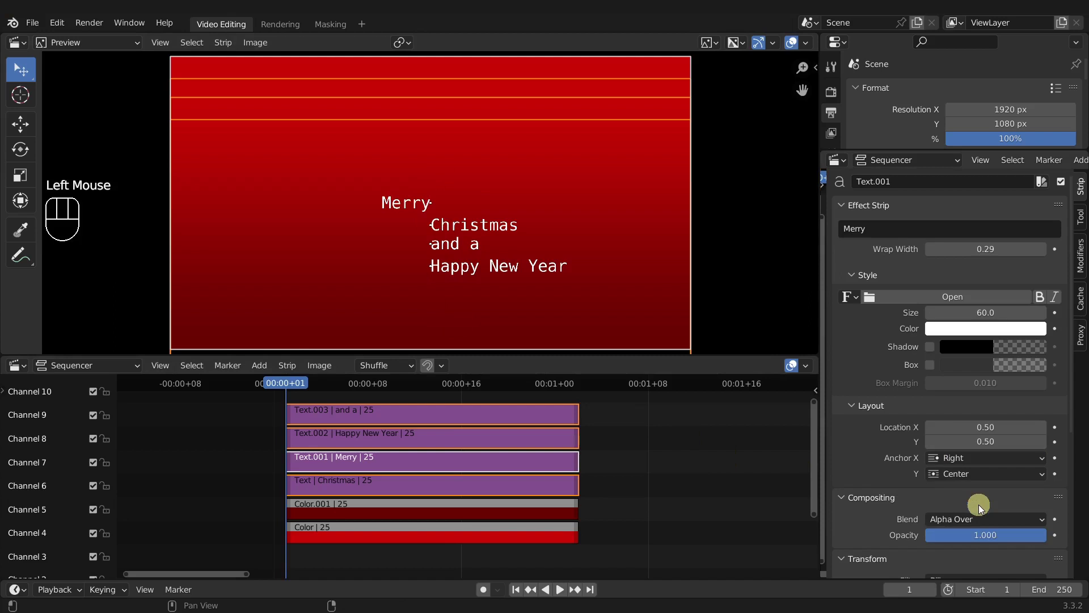
{"action": "right_click", "coordinate": [951, 457]}
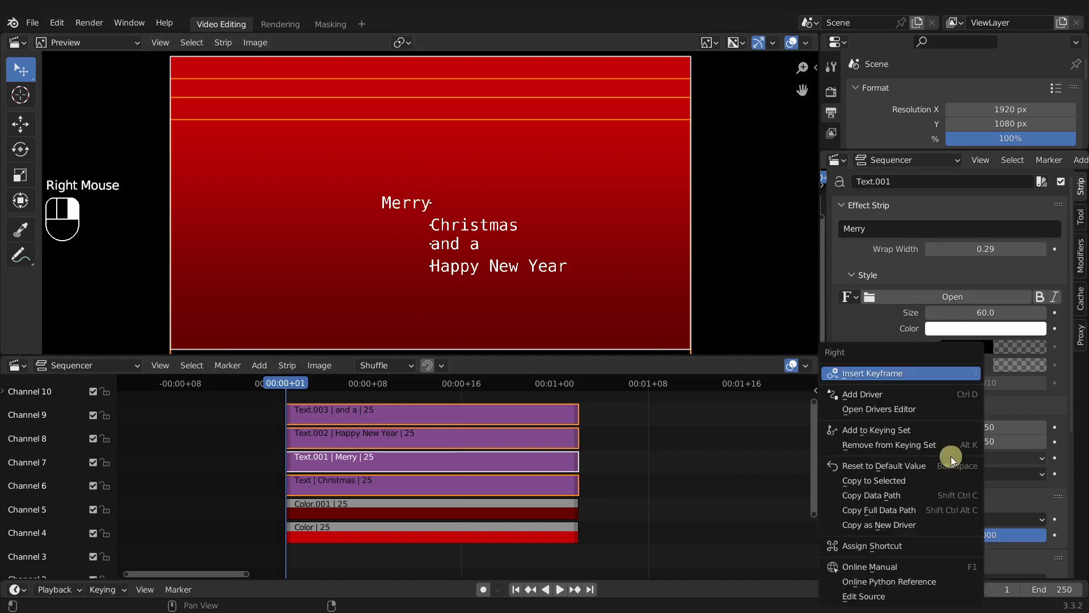
{"action": "left_click", "coordinate": [910, 480]}
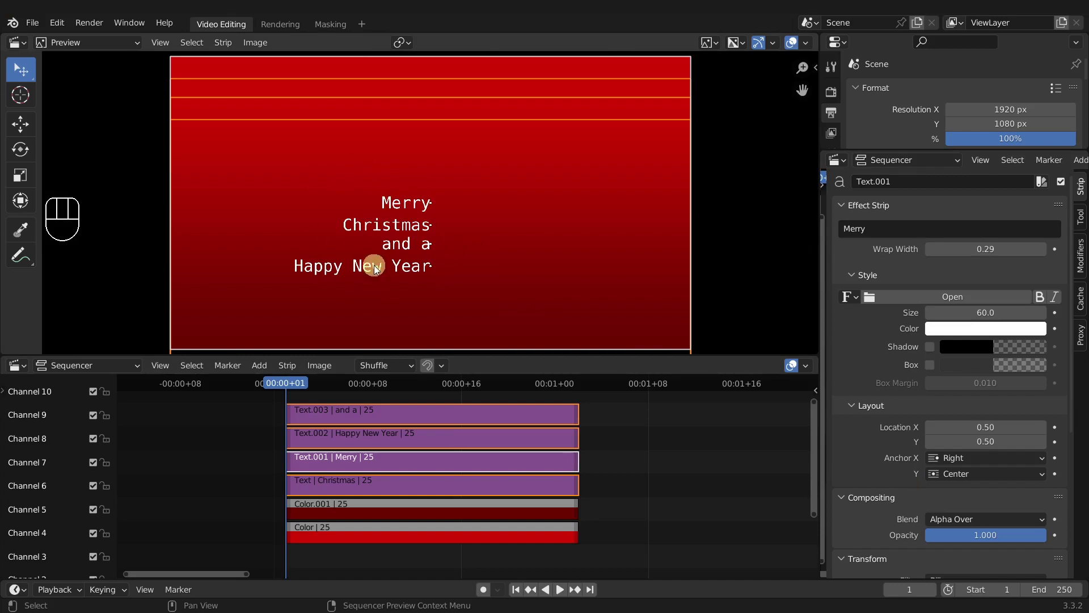
- Set Anchor X to Center and copy it to all four text strips
{"action": "left_click", "coordinate": [961, 455]}
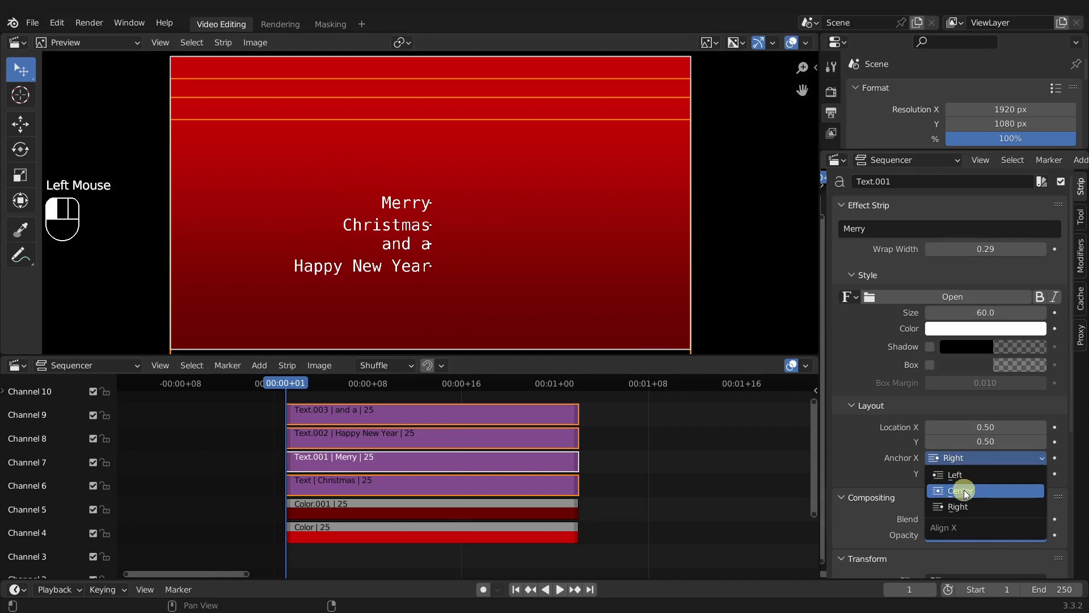
{"action": "left_click", "coordinate": [965, 490]}
{"action": "right_click", "coordinate": [966, 454]}
{"action": "left_click", "coordinate": [937, 479]}
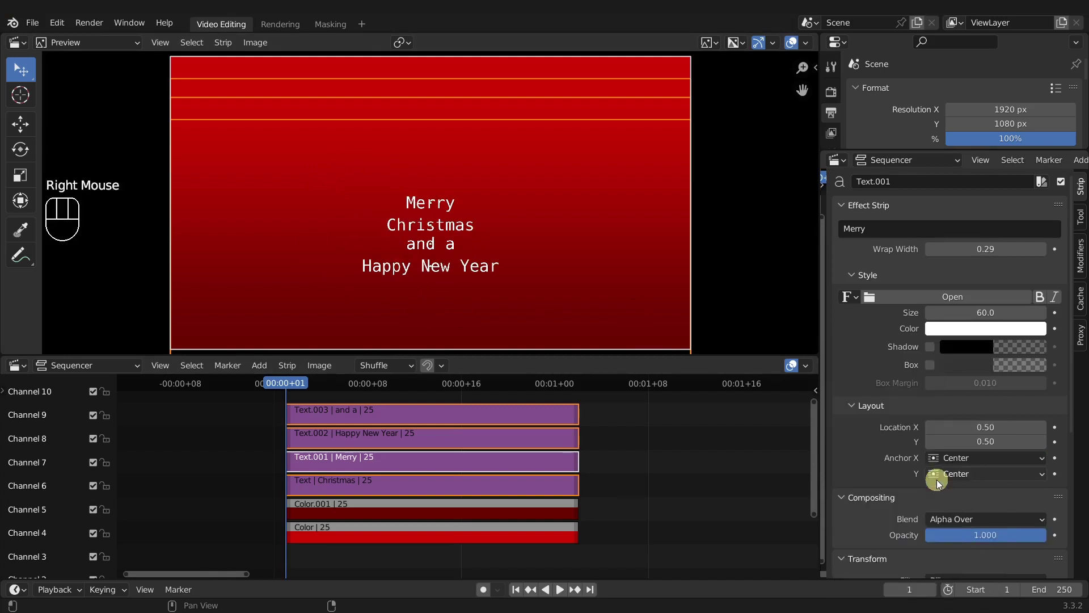
{"action": "left_click", "coordinate": [539, 181]}
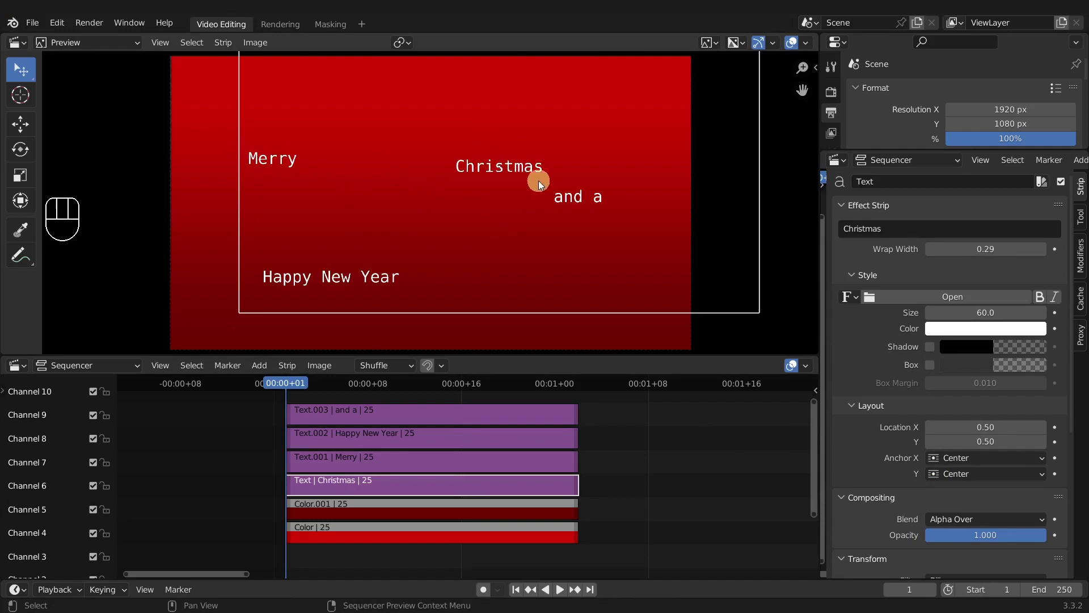
- Copy Christmas's 253.392 px Position X to all four box-selected text strips
{"action": "key", "text": "g"}
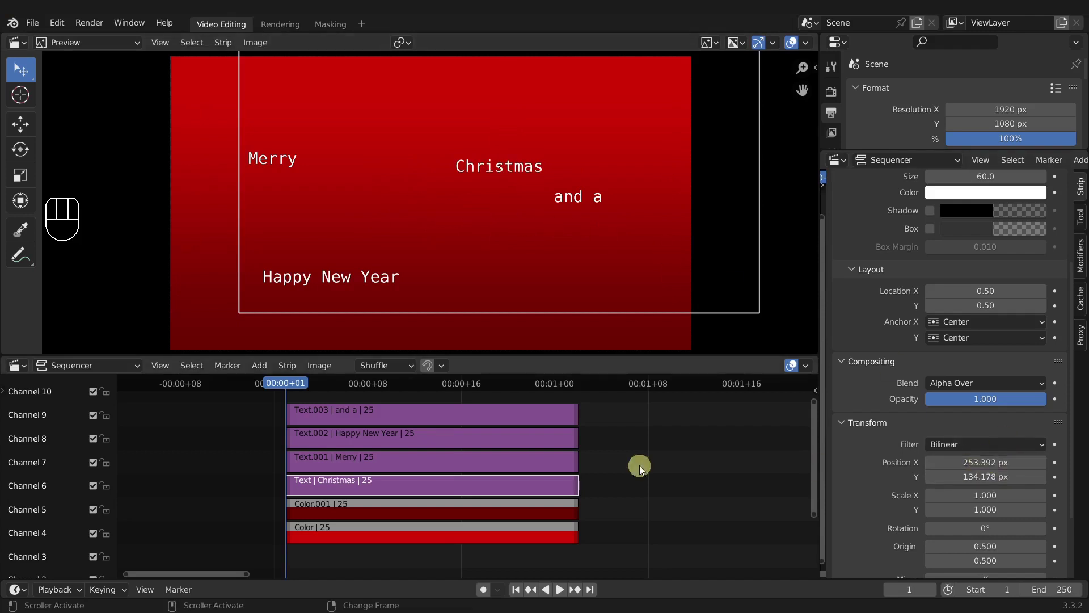
{"action": "left_click_drag", "start_coordinate": [230, 404], "coordinate": [381, 492]}
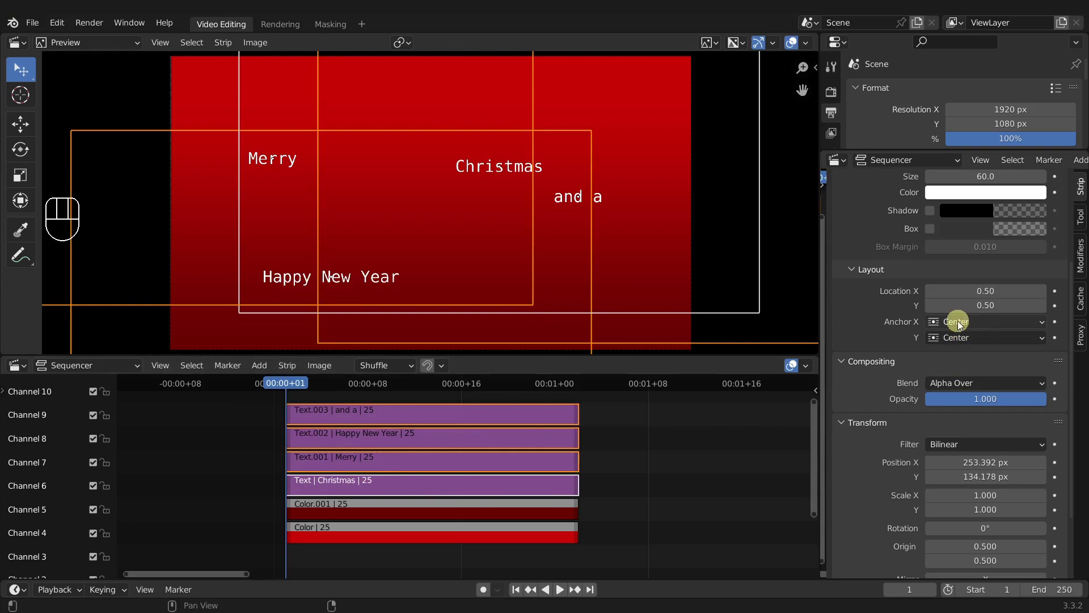
{"action": "left_click", "coordinate": [505, 128]}
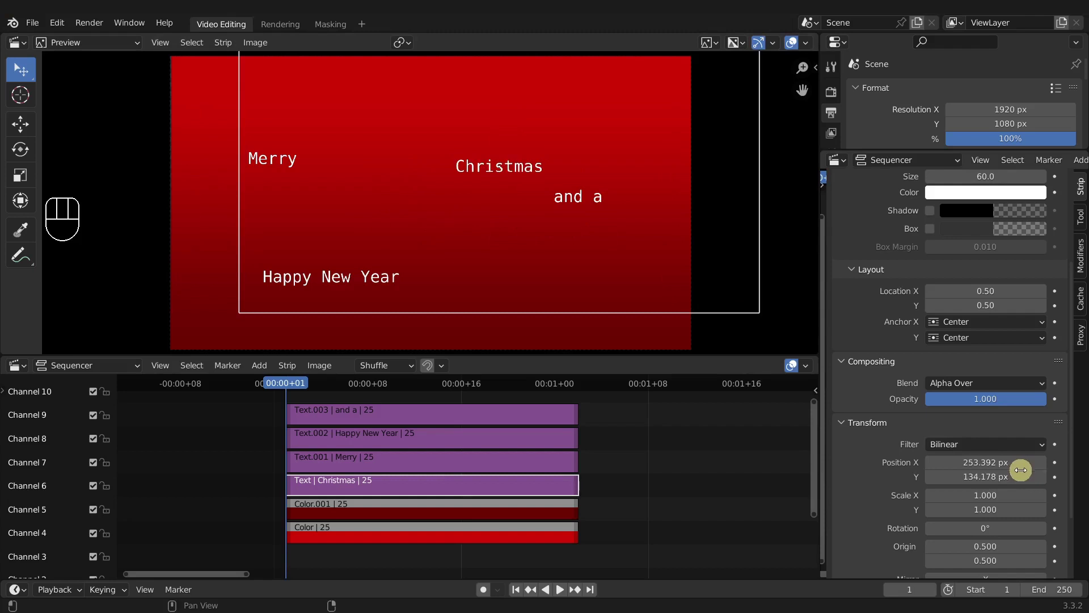
{"action": "left_click_drag", "start_coordinate": [231, 401], "coordinate": [382, 494]}
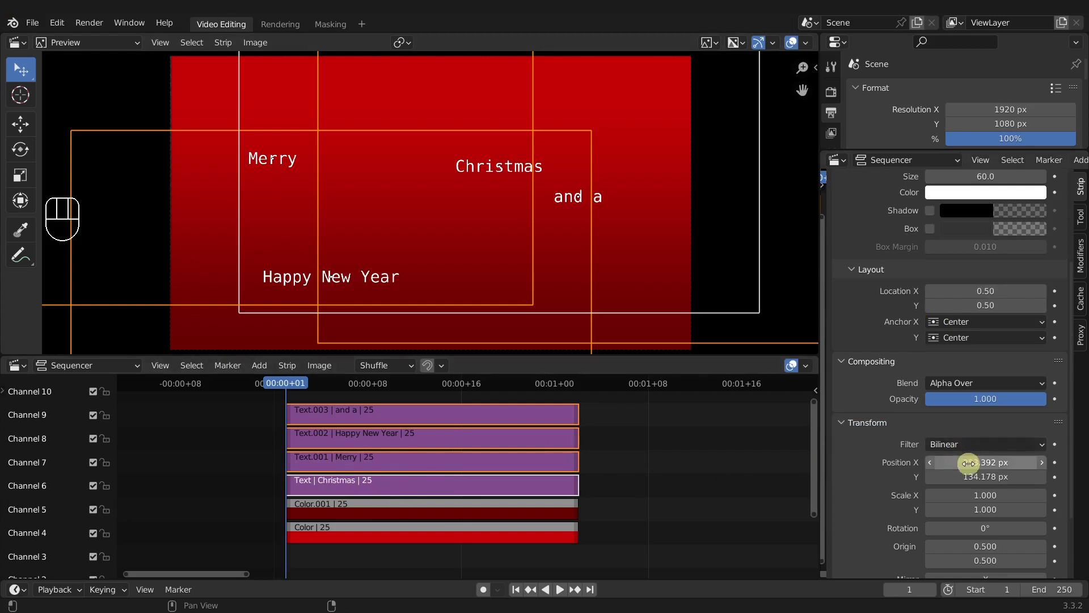
{"action": "right_click", "coordinate": [988, 462]}
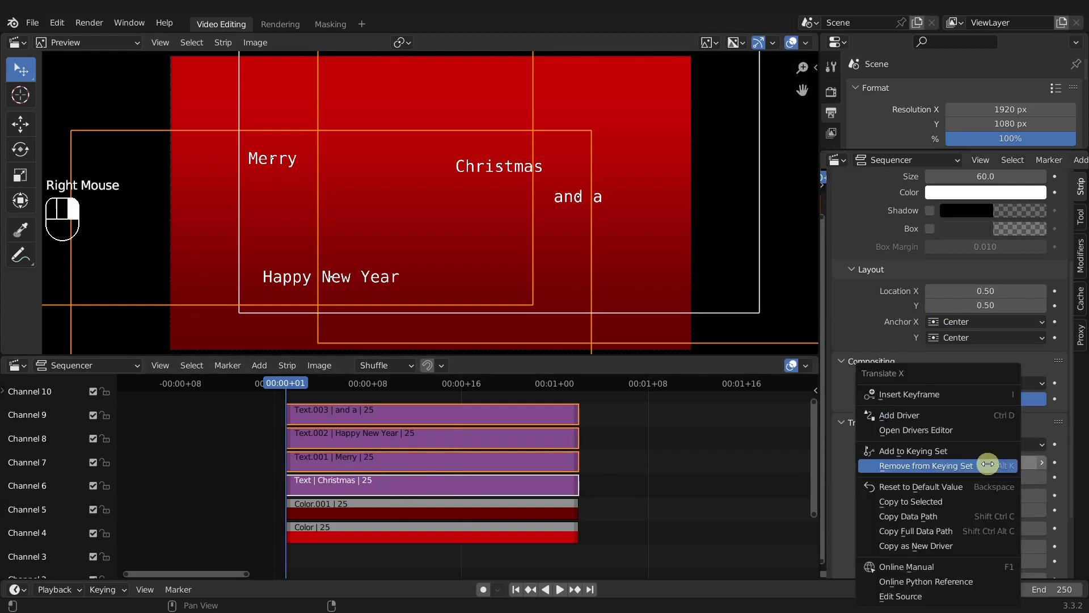
{"action": "left_click", "coordinate": [967, 502]}
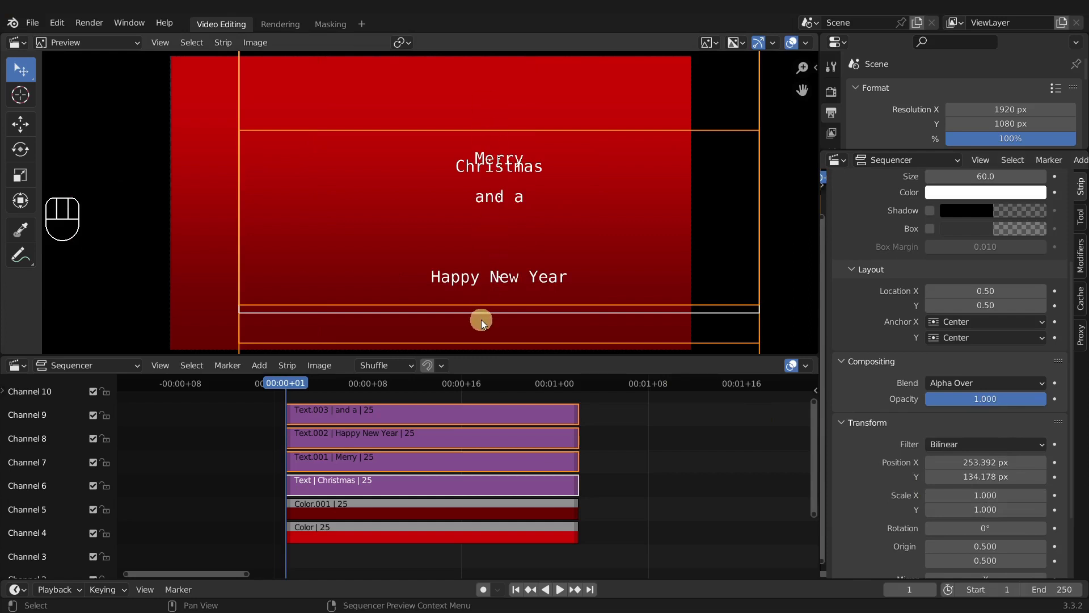
- Put Merry above Christmas, raise Happy New Year under 'and a', and centre the block
{"action": "left_click", "coordinate": [495, 189]}
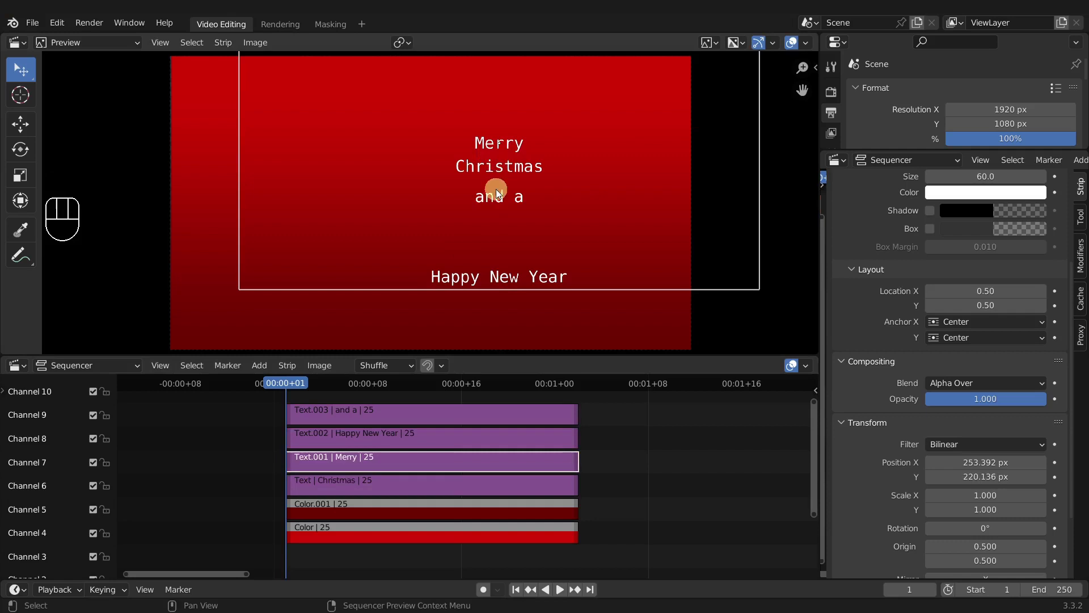
{"action": "left_click_drag", "start_coordinate": [511, 277], "coordinate": [510, 209]}
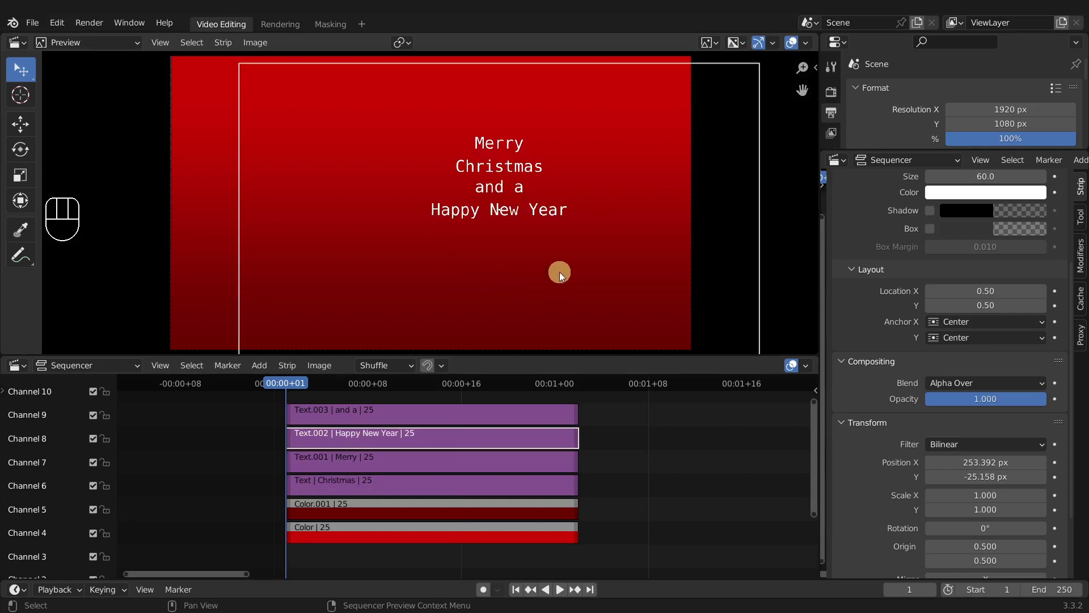
{"action": "left_click_drag", "start_coordinate": [239, 405], "coordinate": [387, 493]}
{"action": "key", "text": "g"}
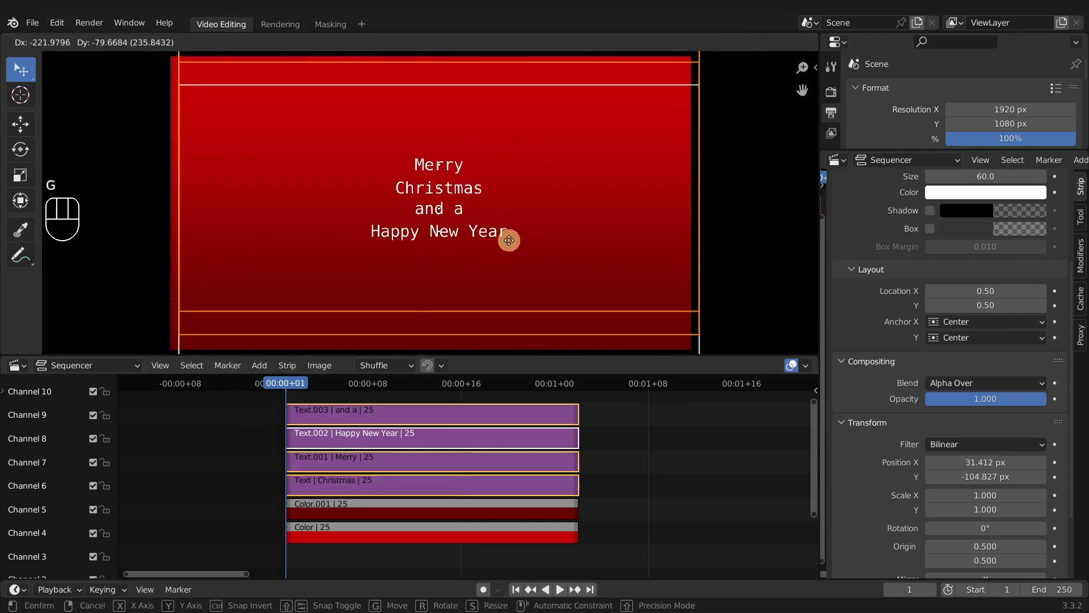
{"action": "left_click", "coordinate": [502, 247]}
- Scroll the Blender Frenzy blog and expand the Custom VSE Transition post
{"action": "left_click", "coordinate": [254, 418]}
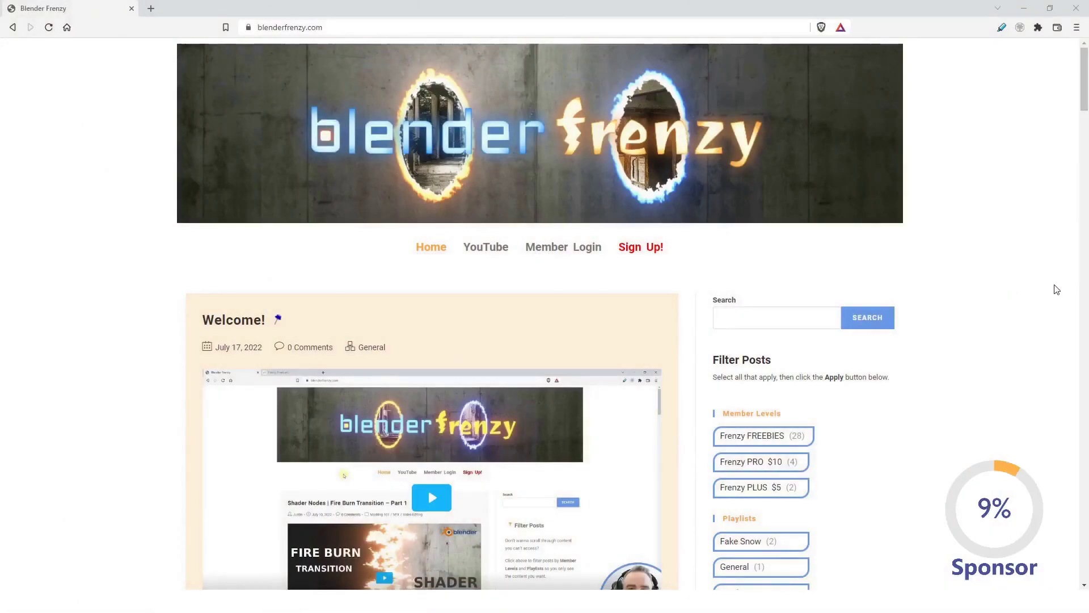
{"action": "scroll", "coordinate": [1057, 287], "scroll_direction": "down", "scroll_amount": 5}
{"action": "scroll", "coordinate": [1056, 289], "scroll_direction": "down", "scroll_amount": 6}
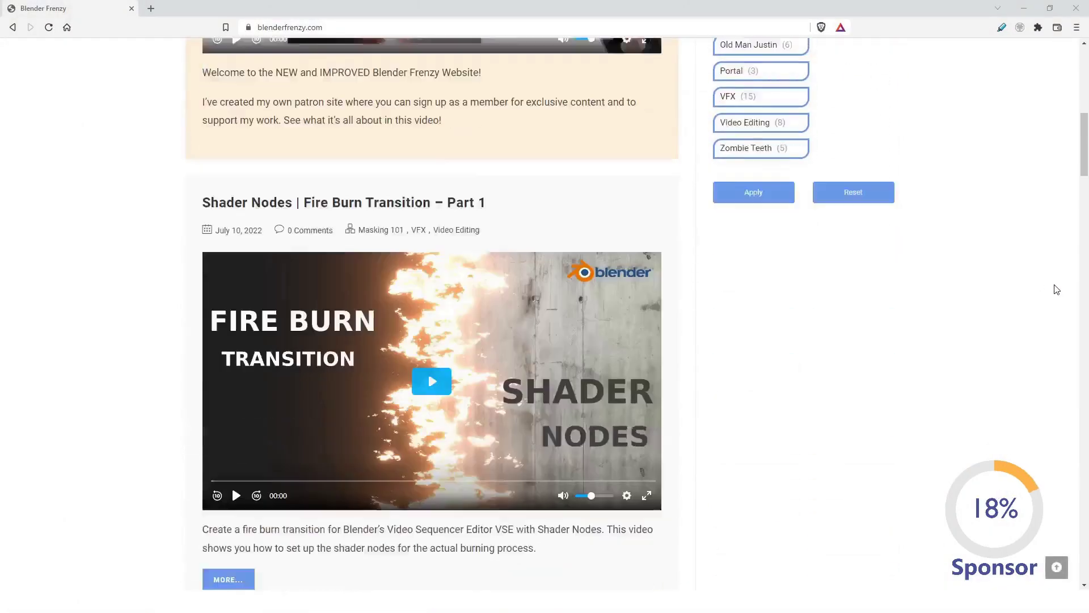
{"action": "scroll", "coordinate": [1056, 290], "scroll_direction": "down", "scroll_amount": 20}
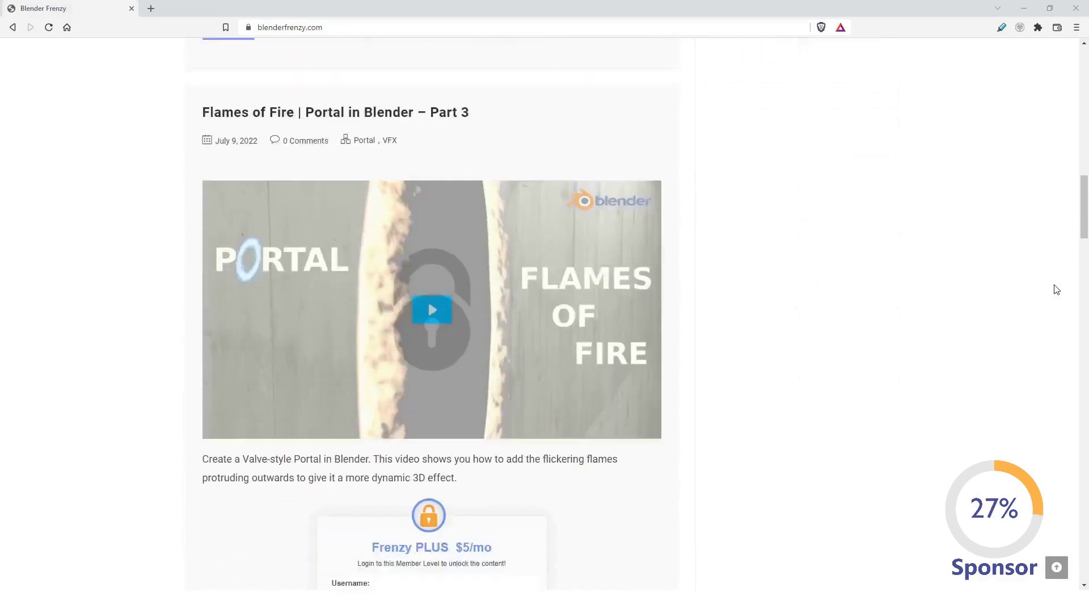
{"action": "scroll", "coordinate": [1056, 290], "scroll_direction": "down", "scroll_amount": 13}
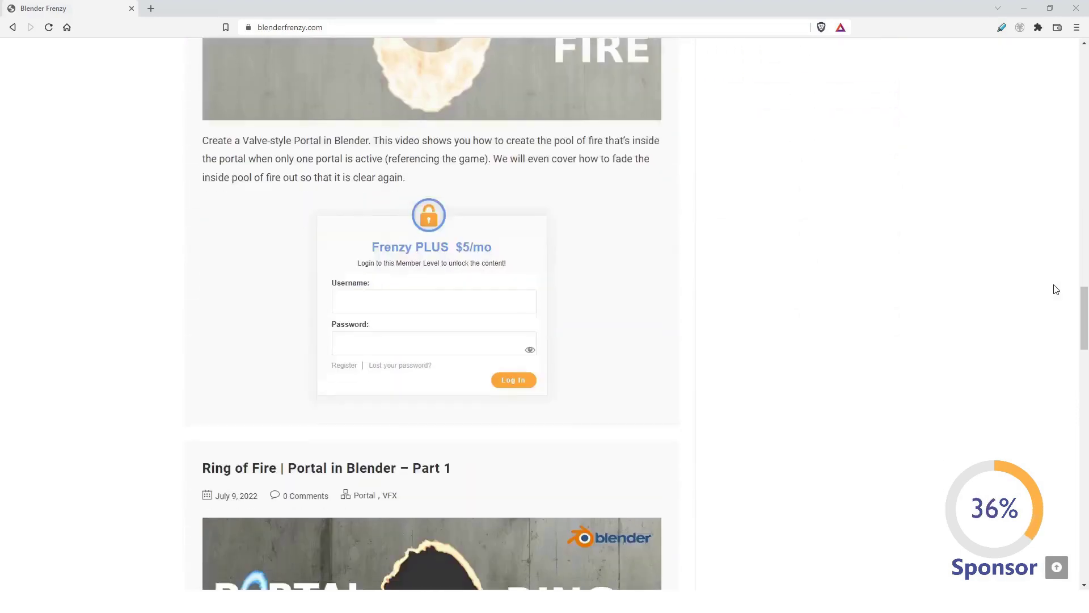
{"action": "scroll", "coordinate": [1054, 289], "scroll_direction": "down", "scroll_amount": 9}
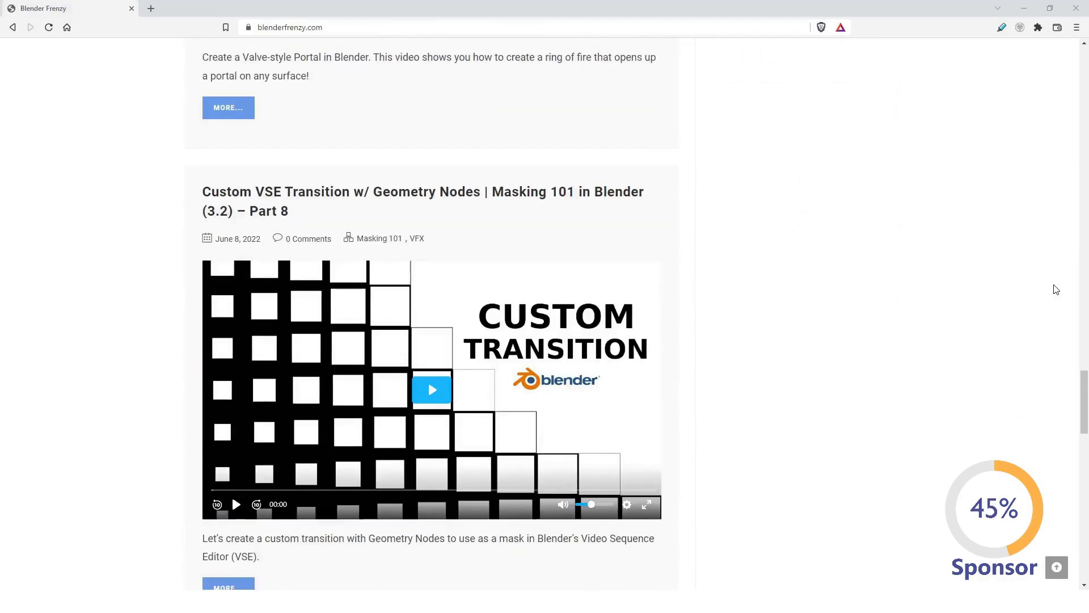
{"action": "left_click", "coordinate": [228, 418]}
- Go to the Sign Up! membership page and start the Frenzy PRO sign-up
{"action": "scroll", "coordinate": [628, 356], "scroll_direction": "down", "scroll_amount": 6}
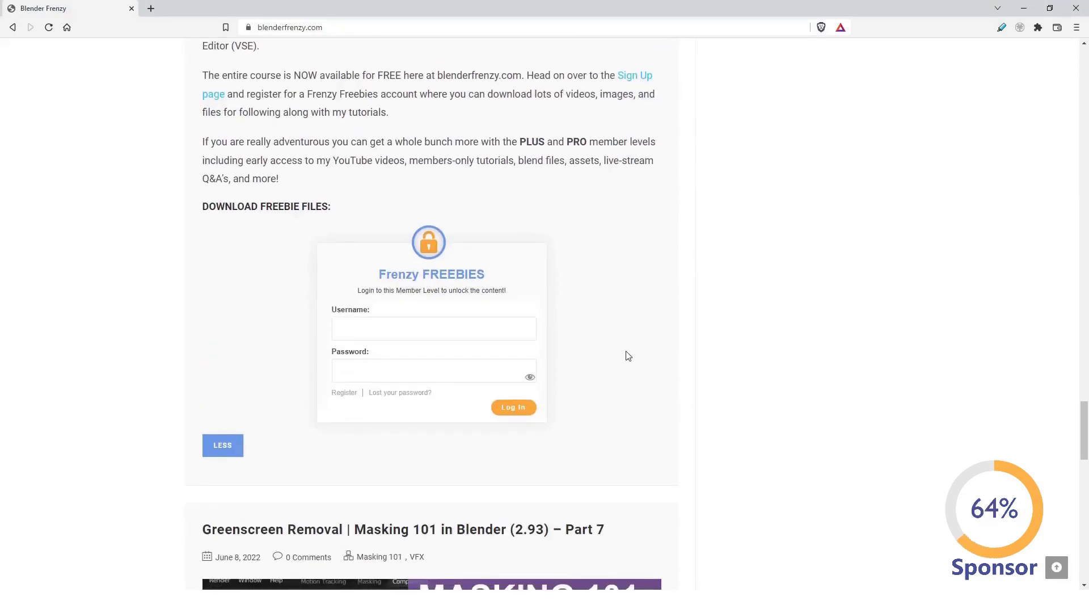
{"action": "scroll", "coordinate": [629, 356], "scroll_direction": "down", "scroll_amount": 11}
{"action": "scroll", "coordinate": [628, 364], "scroll_direction": "down", "scroll_amount": 6}
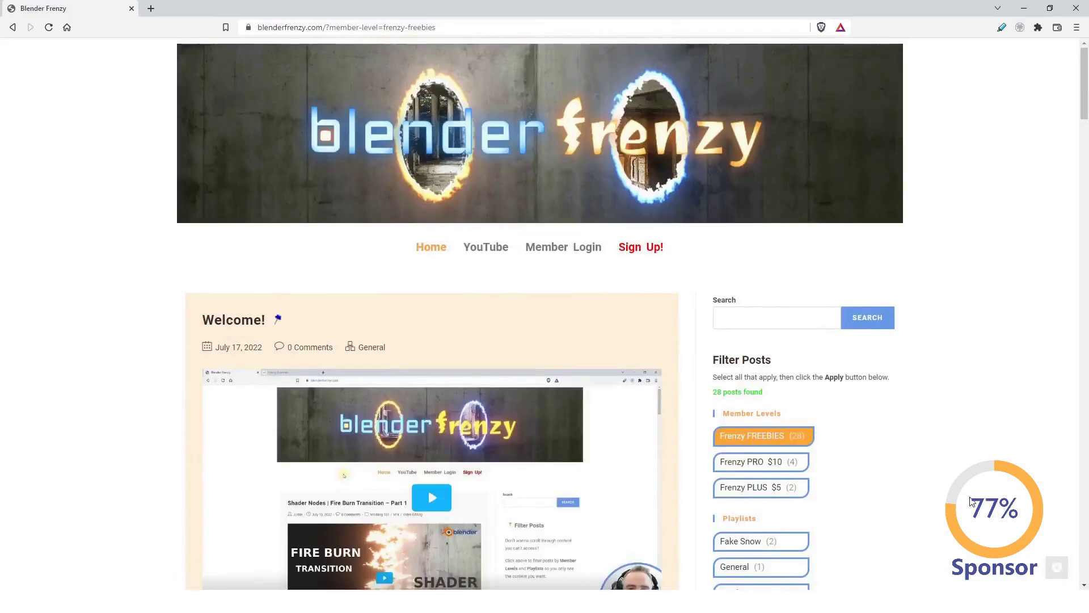
{"action": "left_click", "coordinate": [636, 250]}
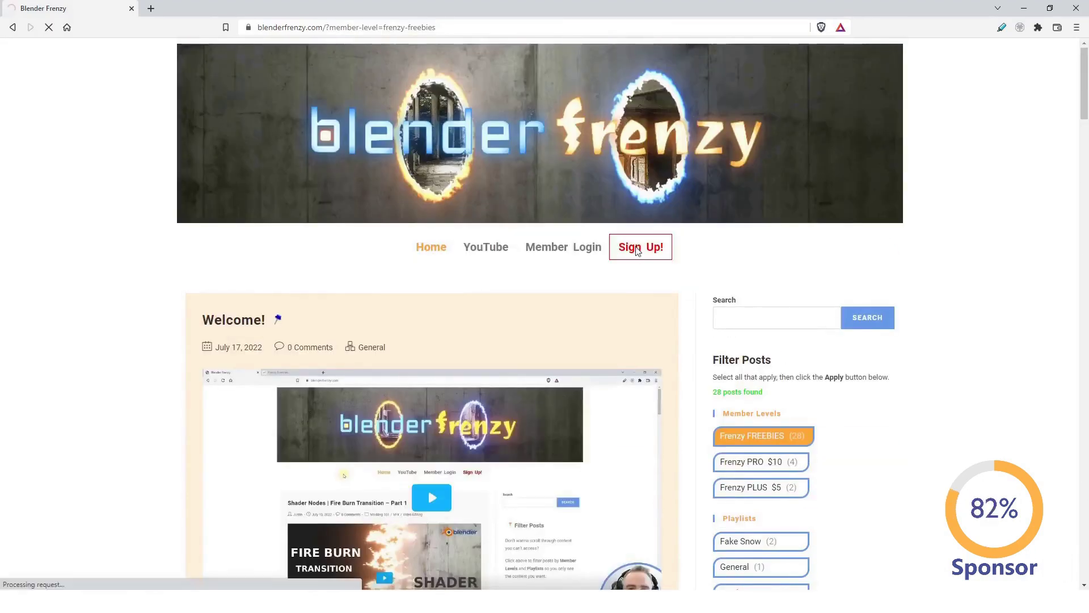
{"action": "scroll", "coordinate": [866, 301], "scroll_direction": "down", "scroll_amount": 3}
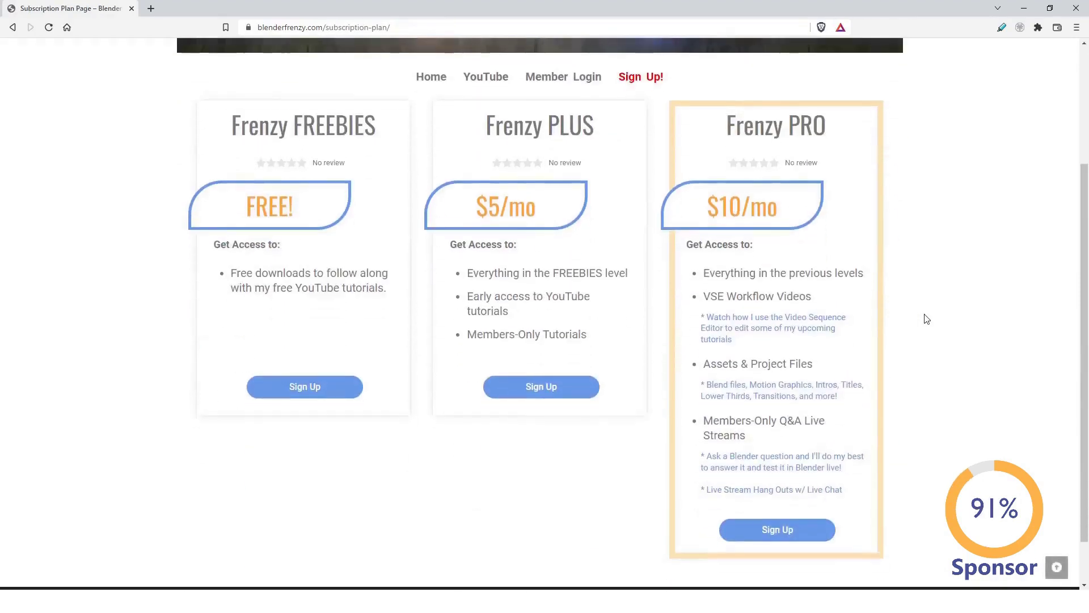
{"action": "left_click", "coordinate": [795, 530]}
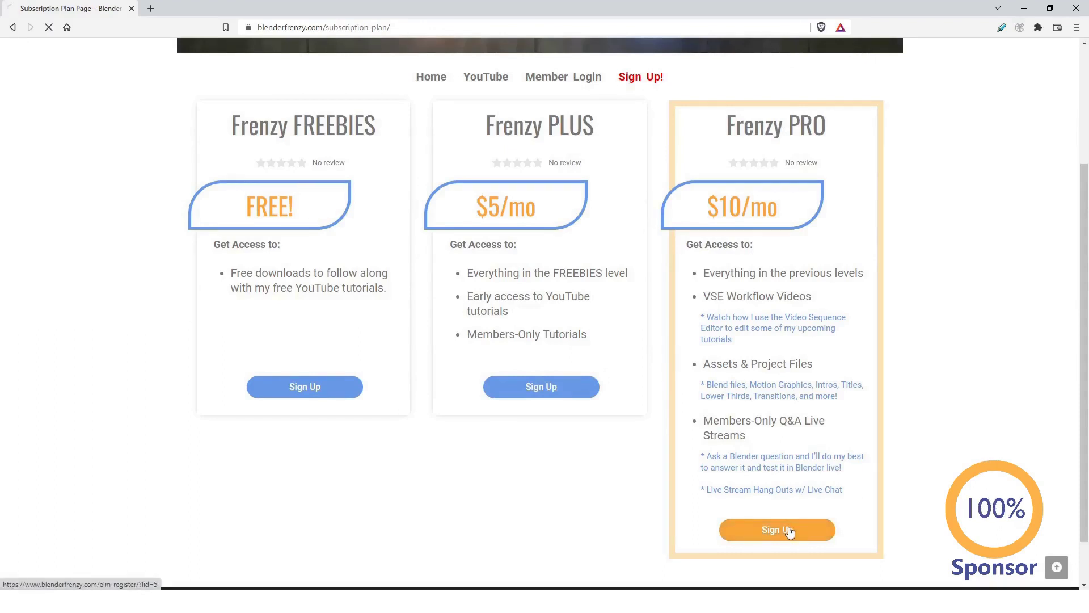